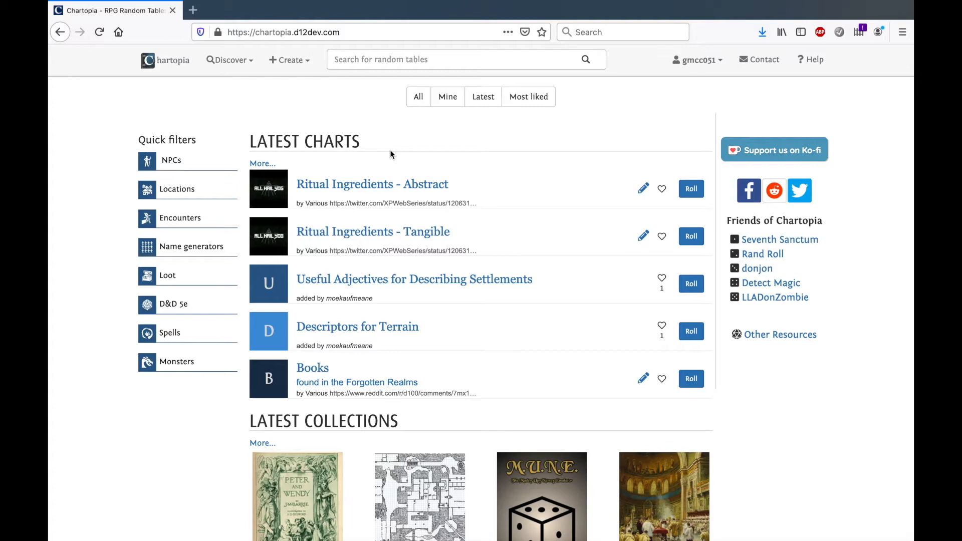
Clone the Ritual Ingredients - Abstract chart with its subcharts and open the clone for editing
click(401, 181)
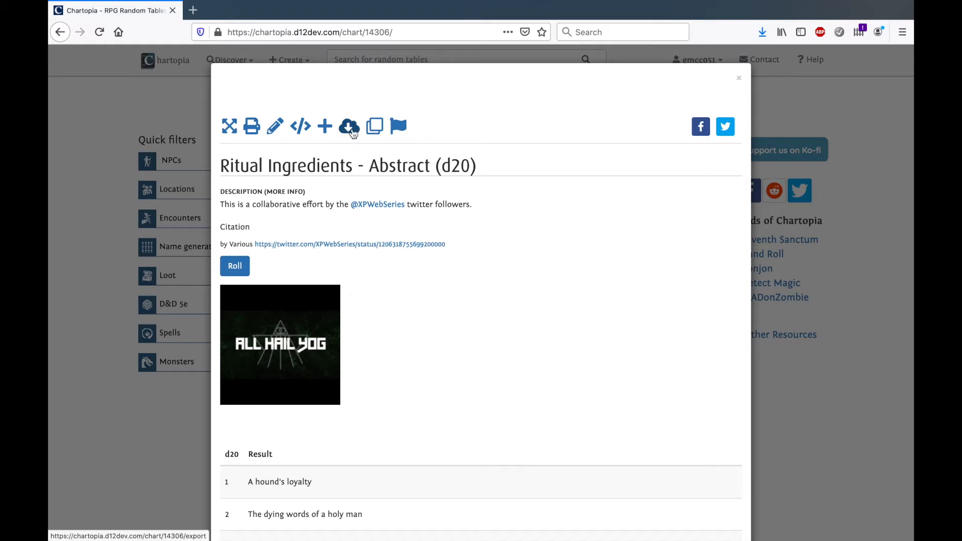
click(374, 128)
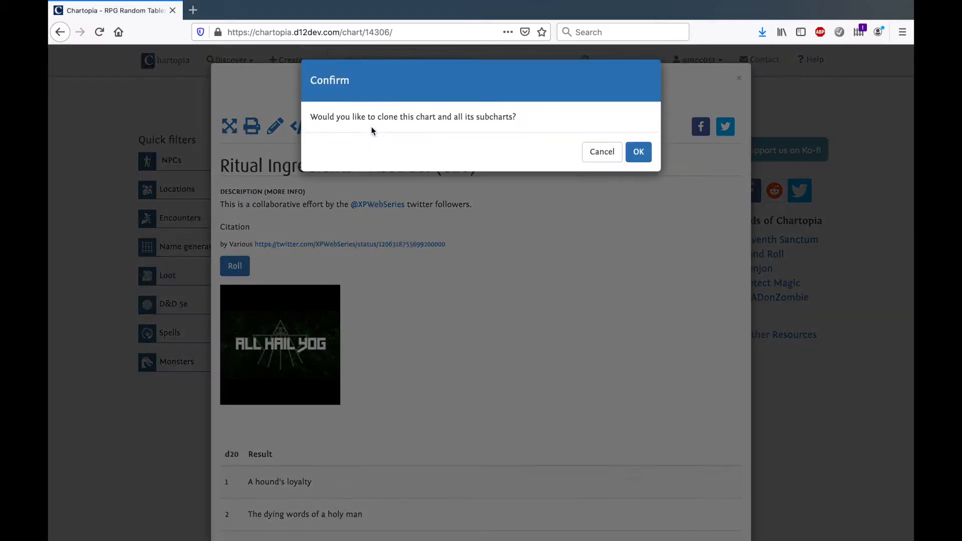
click(638, 149)
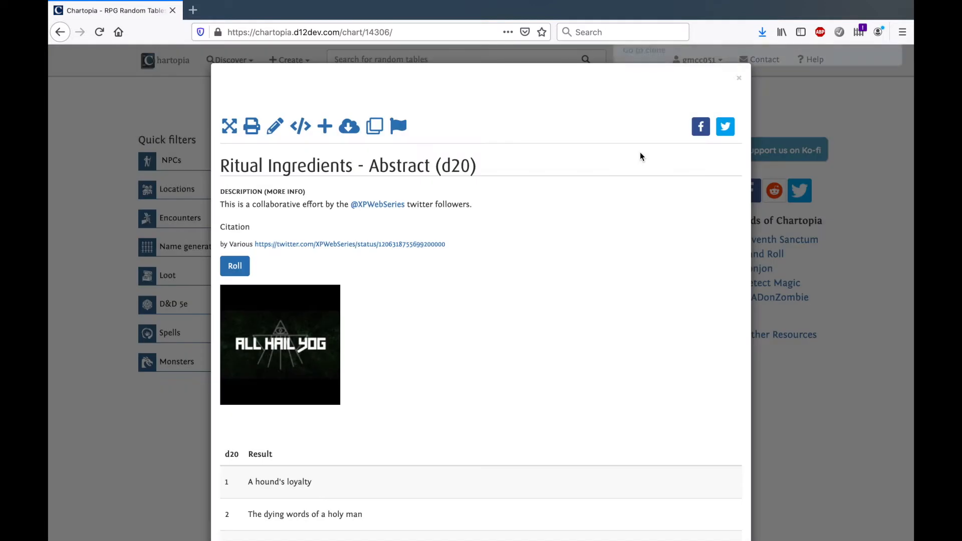
click(657, 87)
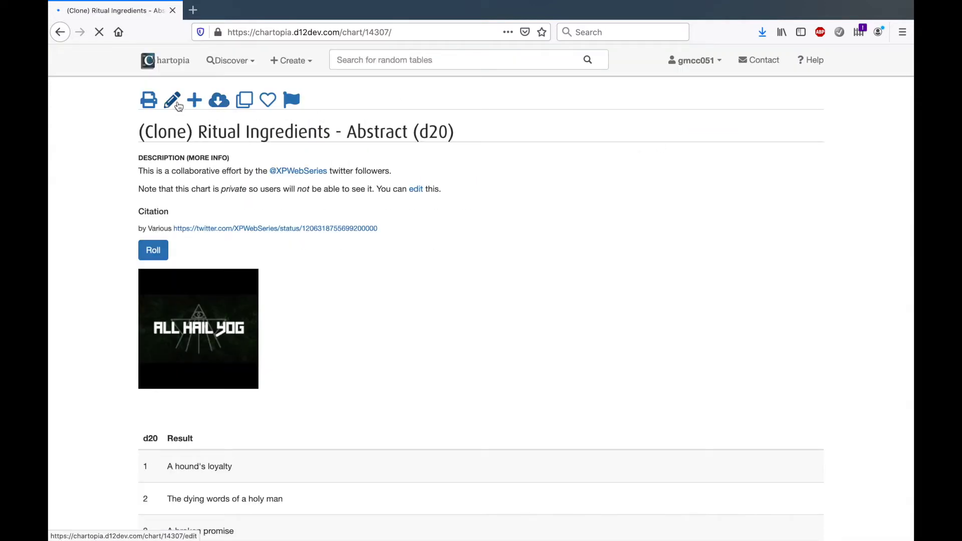
click(173, 101)
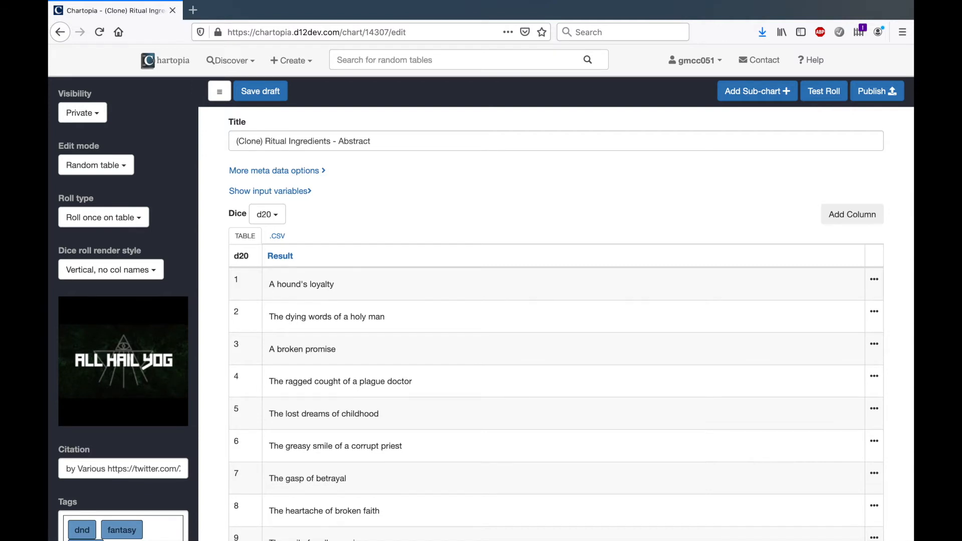
Trim the clone's CSV data to the header and first two entries, and replace the chart's data with it
click(277, 236)
drag(235, 293, 321, 356)
key(BackSpace)
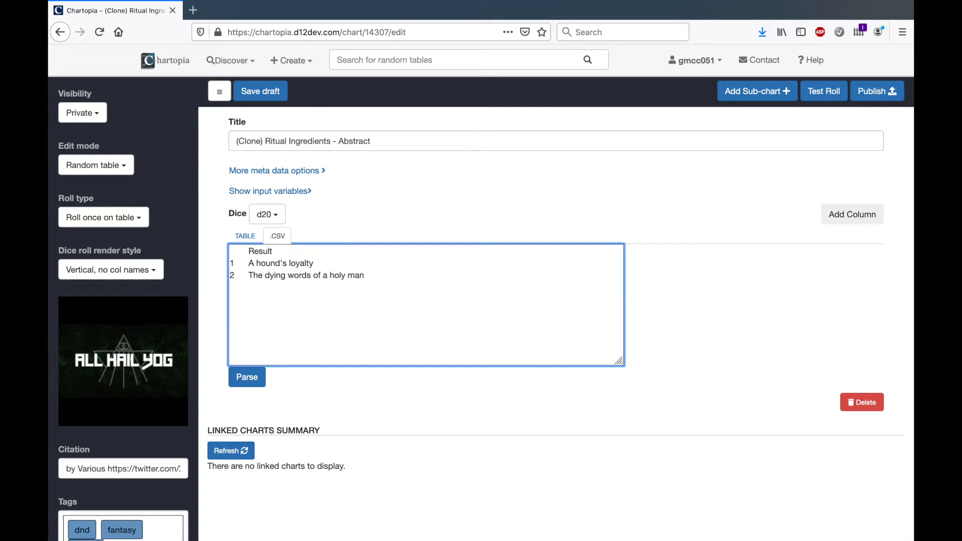
click(250, 378)
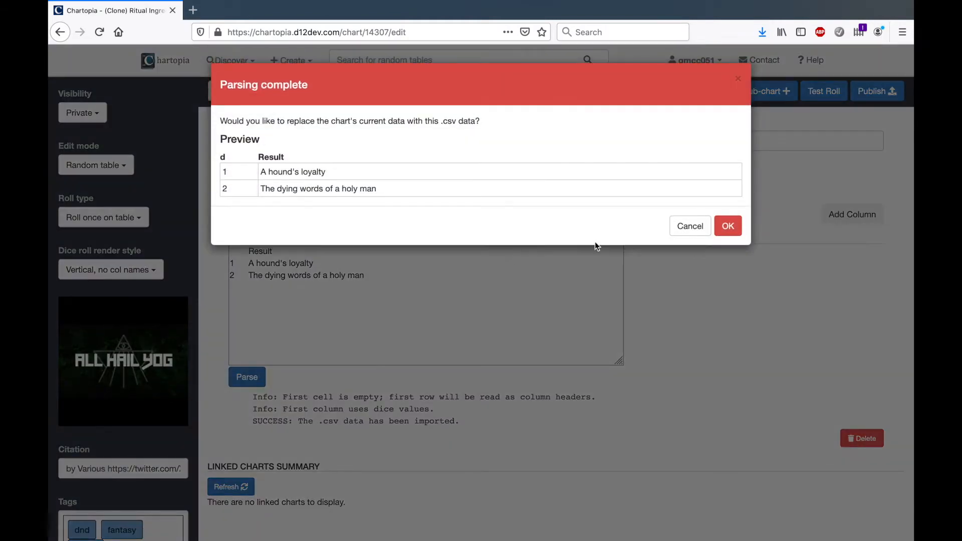
click(728, 208)
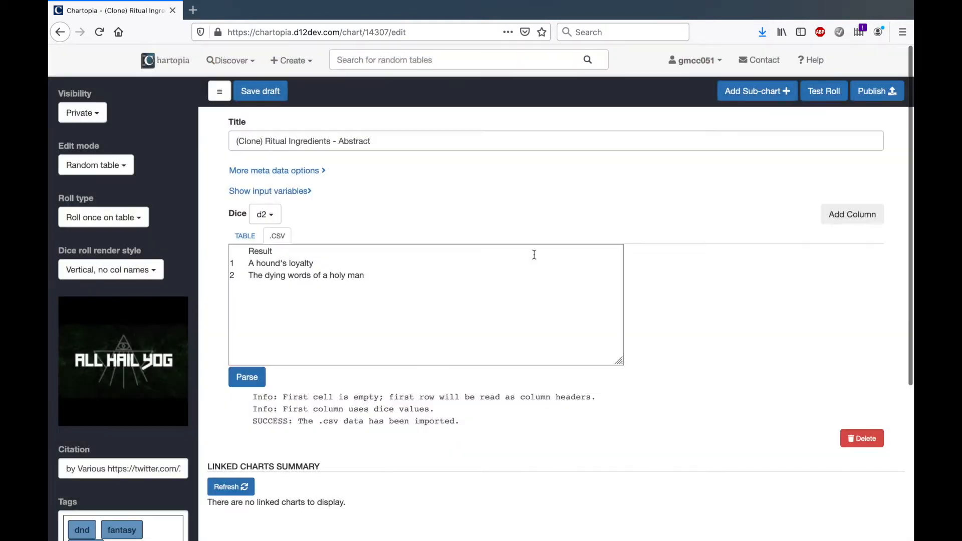
Delete the two remaining rows, "The dying words of a holy man" and "A hound's loyalty", from the table
click(245, 236)
click(875, 312)
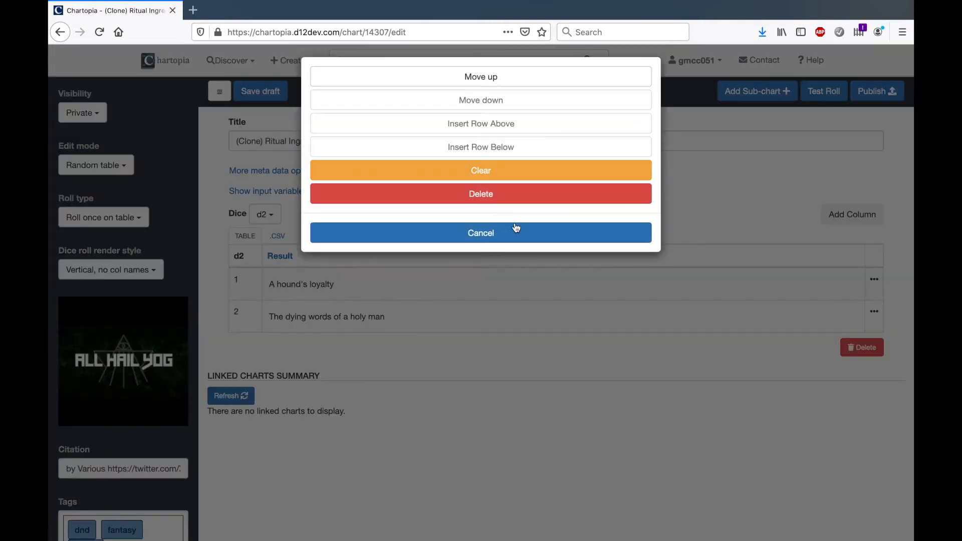
click(490, 193)
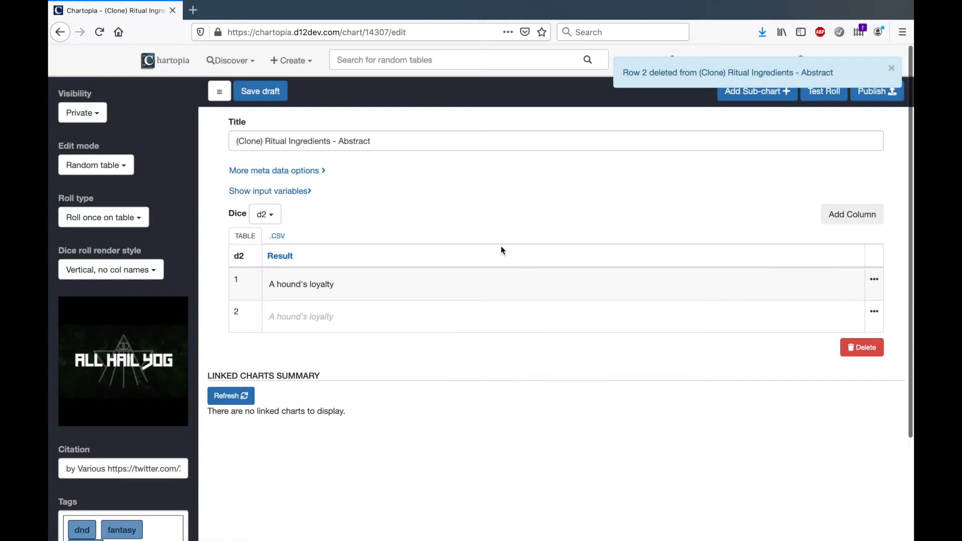
click(874, 279)
click(521, 207)
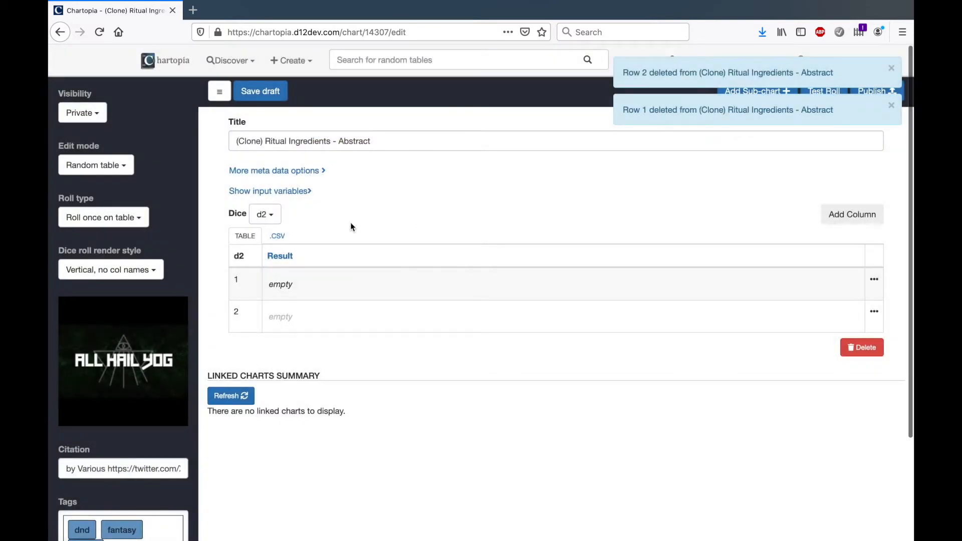
scroll(142, 259, down, 3)
scroll(141, 258, up, 3)
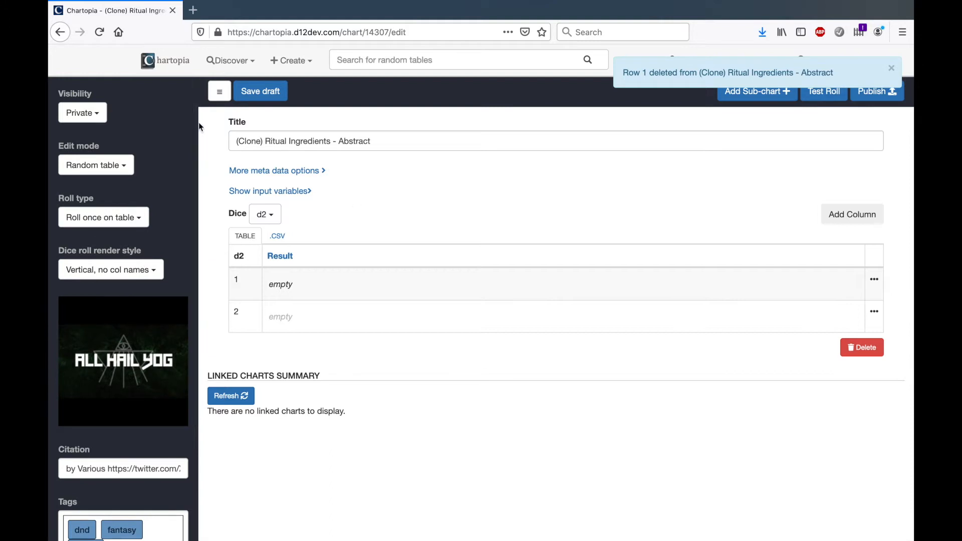
Retitle the chart "Ritual Ingredients Generator" and set its dice to d1
triple_click(321, 140)
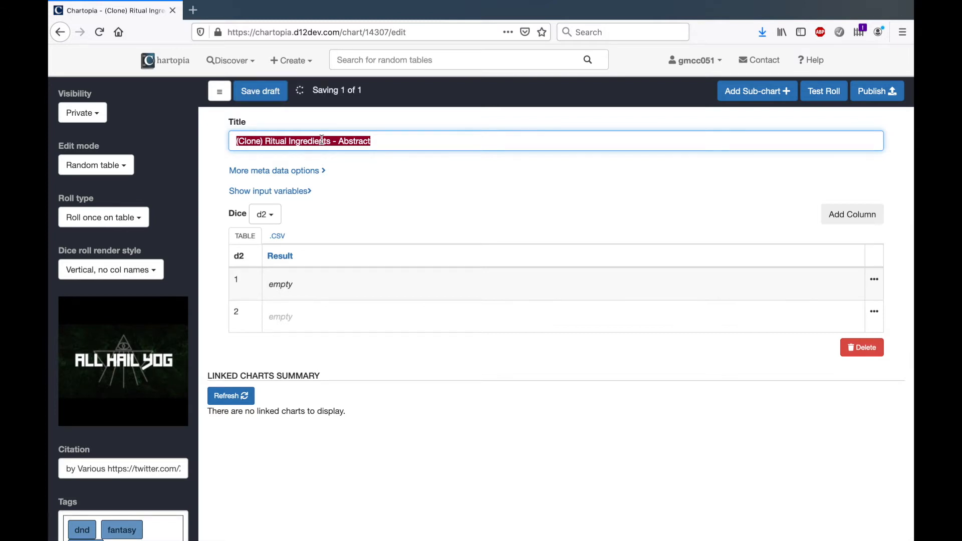
text(Ritual )
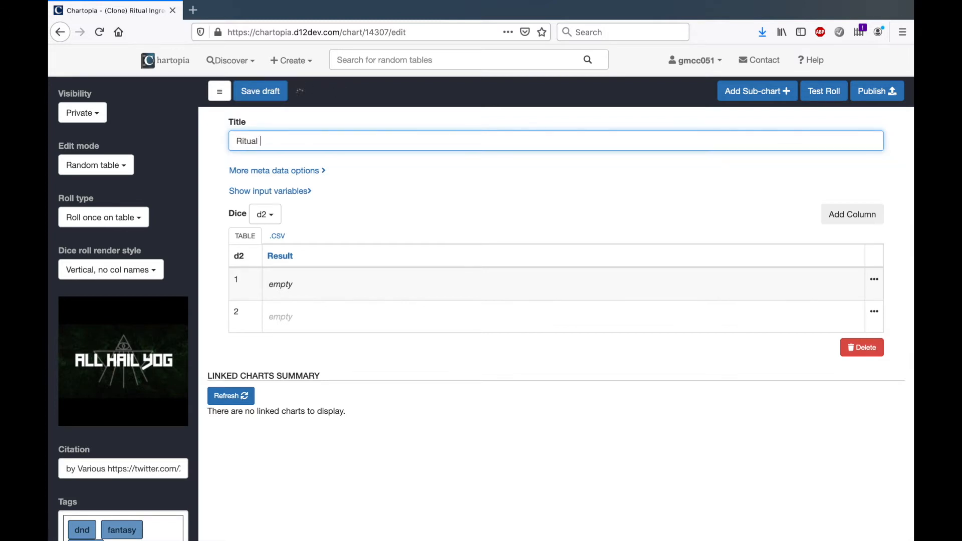
text(Ingredients Generator)
click(365, 165)
click(265, 215)
click(264, 242)
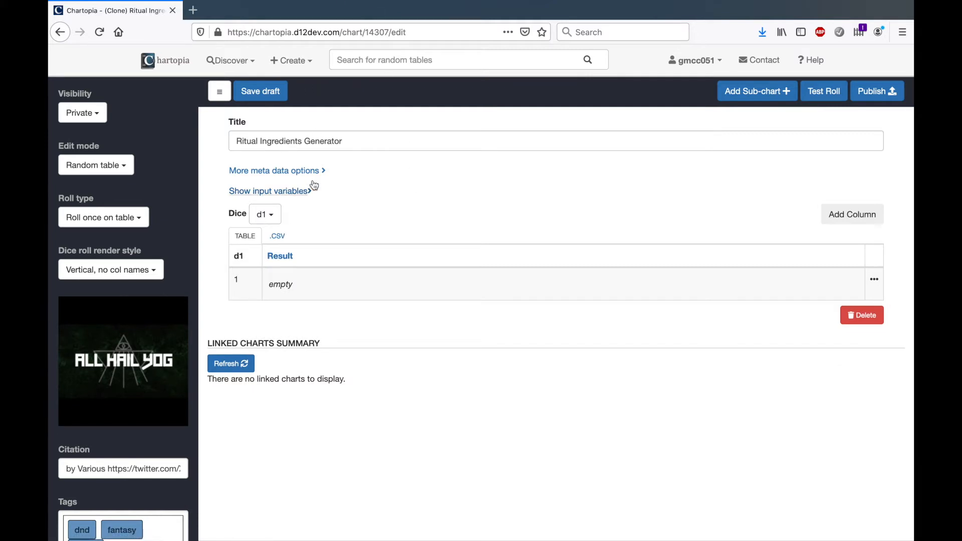
Enter the level-four markdown heading "#### The Tangible" in the result cell of row 1
click(288, 287)
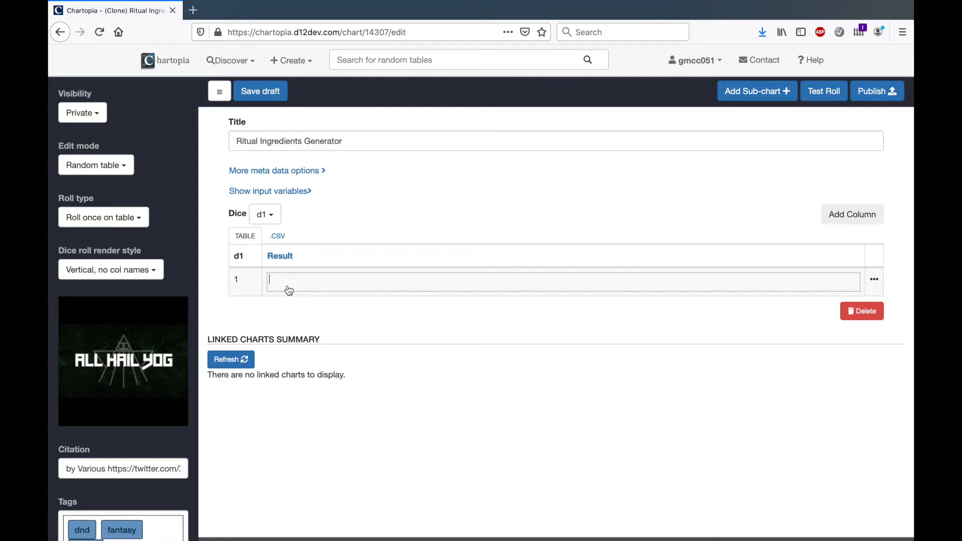
text(###)
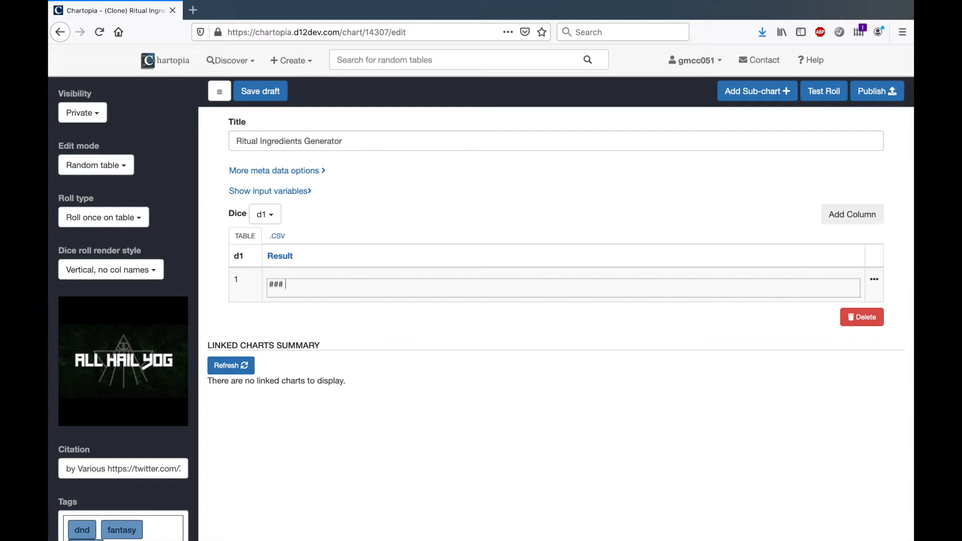
text(The Tangible#)
key(Return)
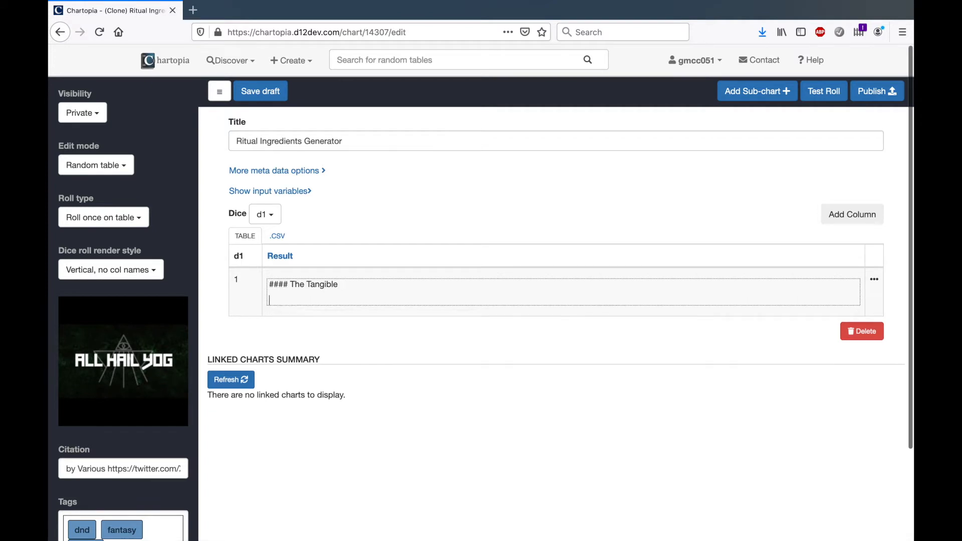
Add a CHART macro for Ritual Ingredients - Tangible below the heading and test roll the chart
text(CHART()
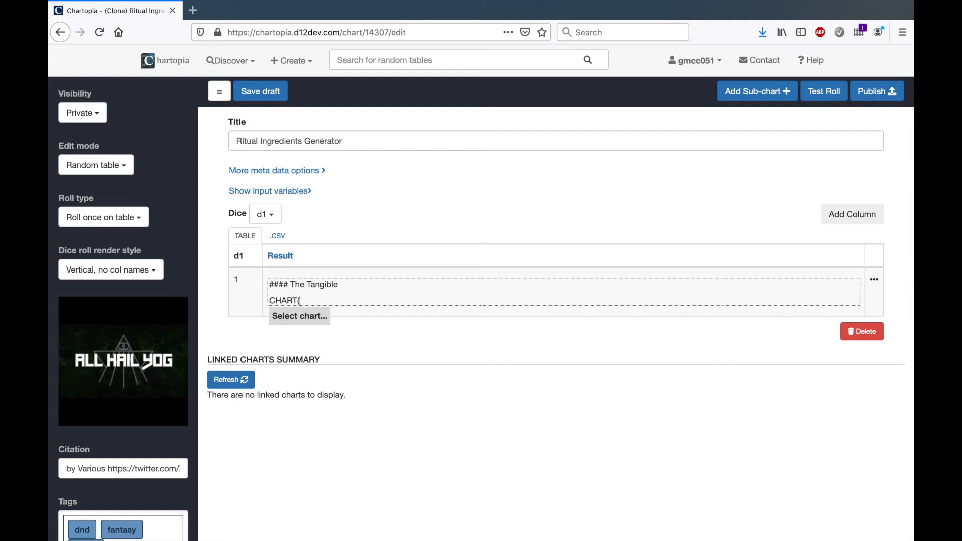
click(300, 316)
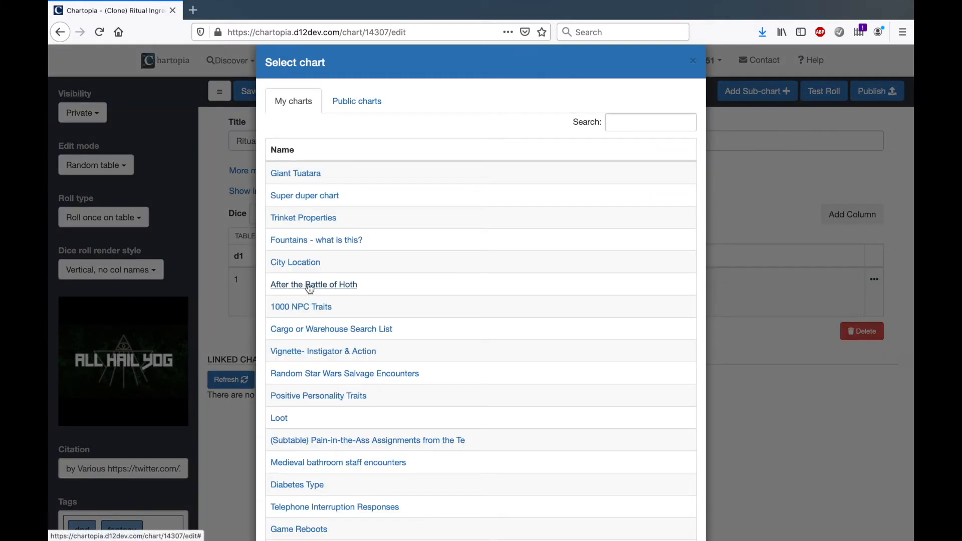
click(624, 122)
text(tangible)
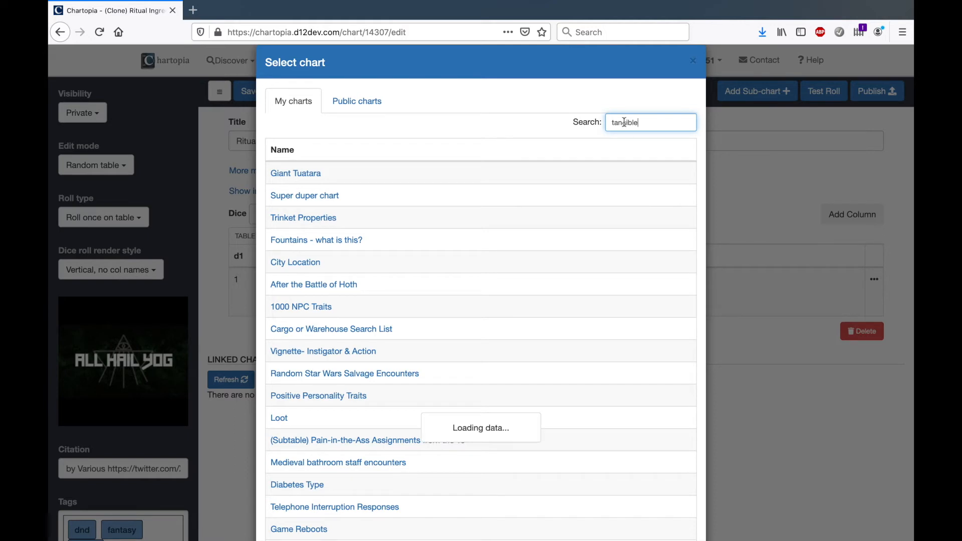
click(346, 174)
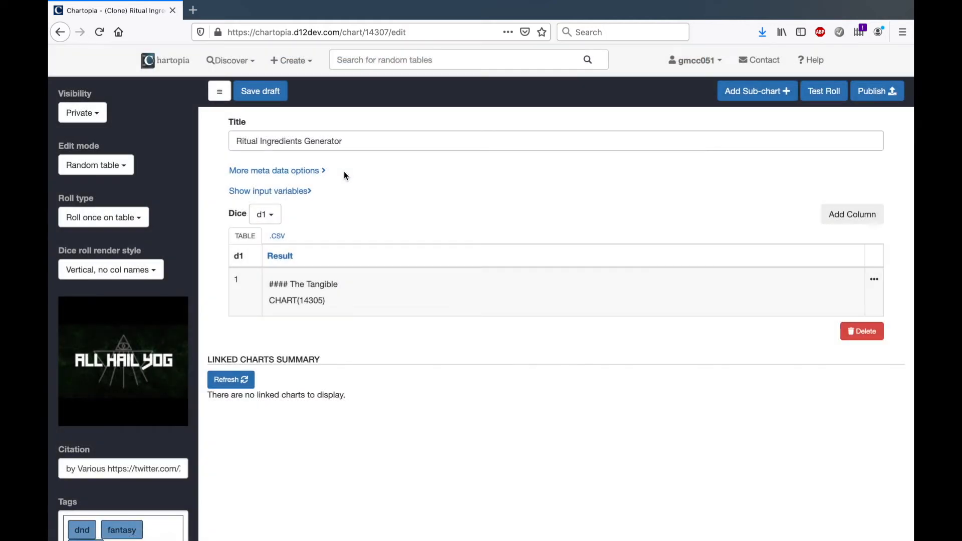
click(418, 221)
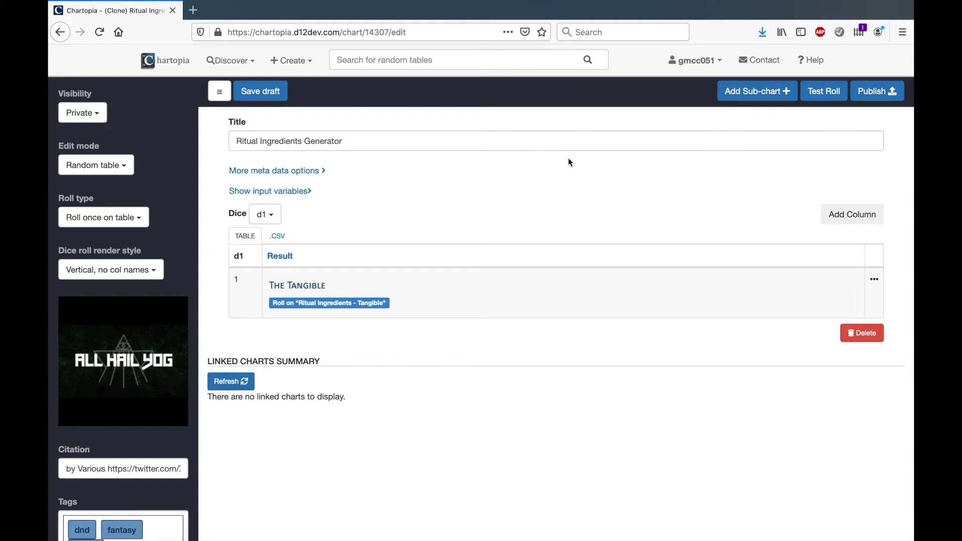
click(820, 92)
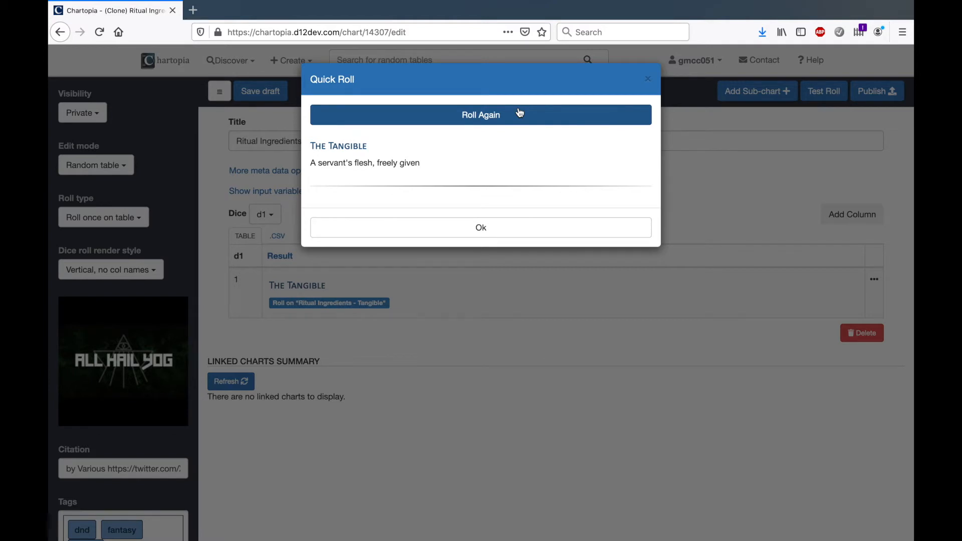
click(649, 79)
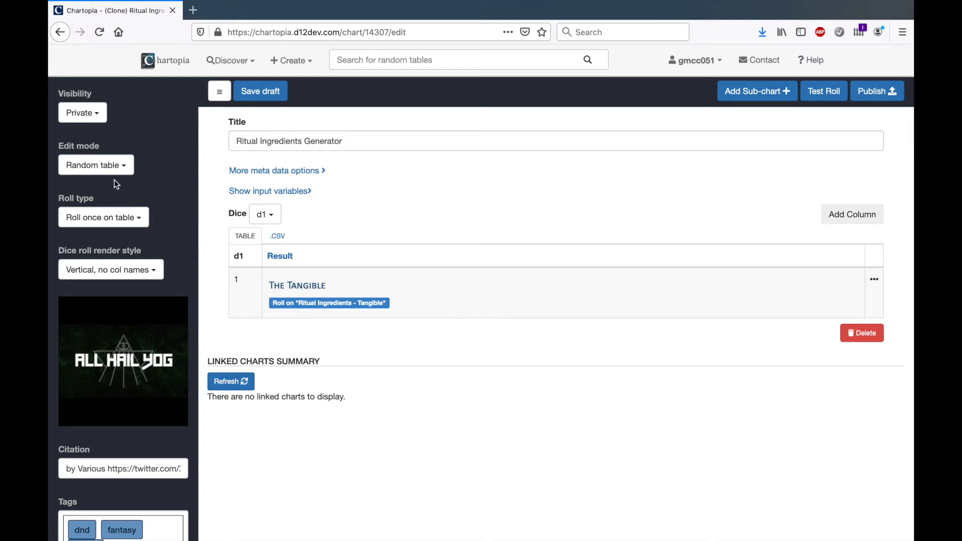
Switch the edit mode to Template and add the heading "#### The Abstract" below the first chart macro
click(112, 167)
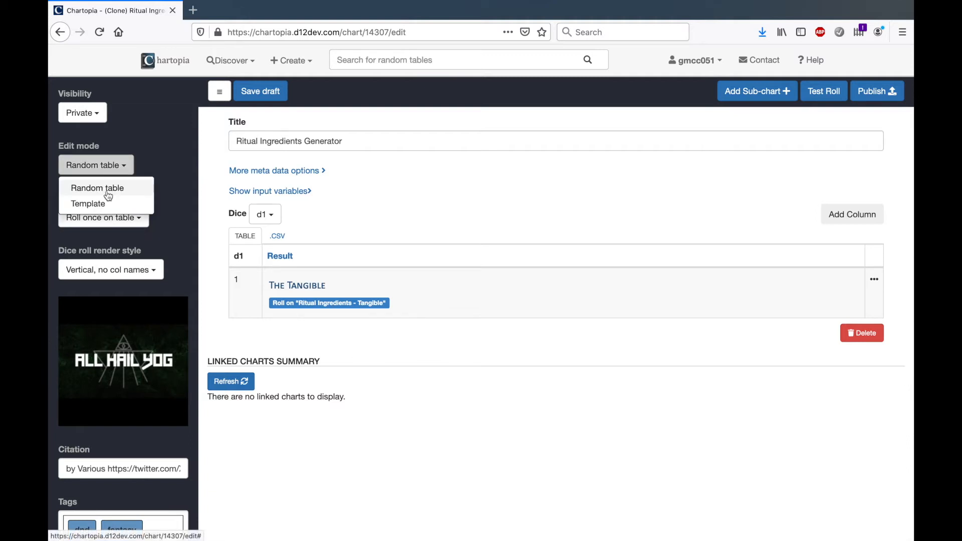
click(105, 203)
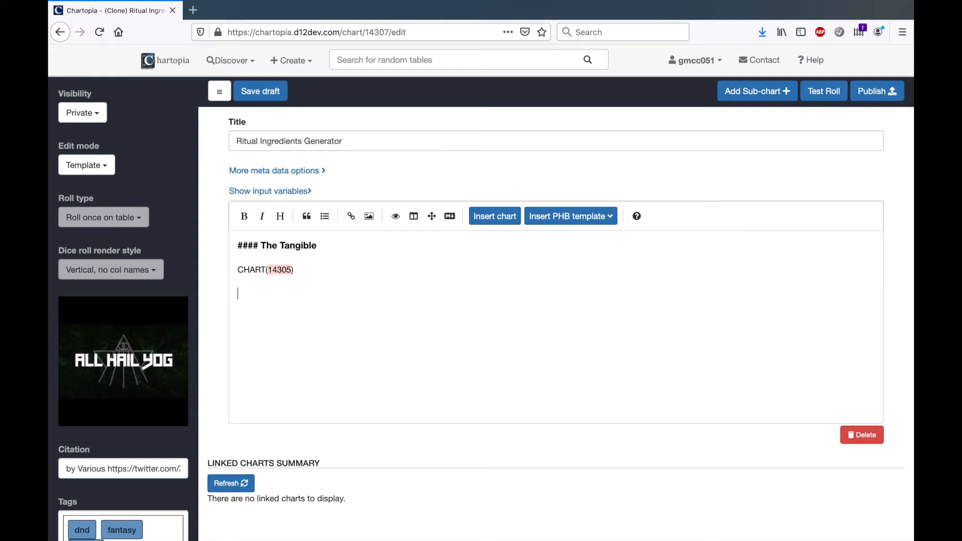
text(####@)
key(BackSpace)
text(The Abst)
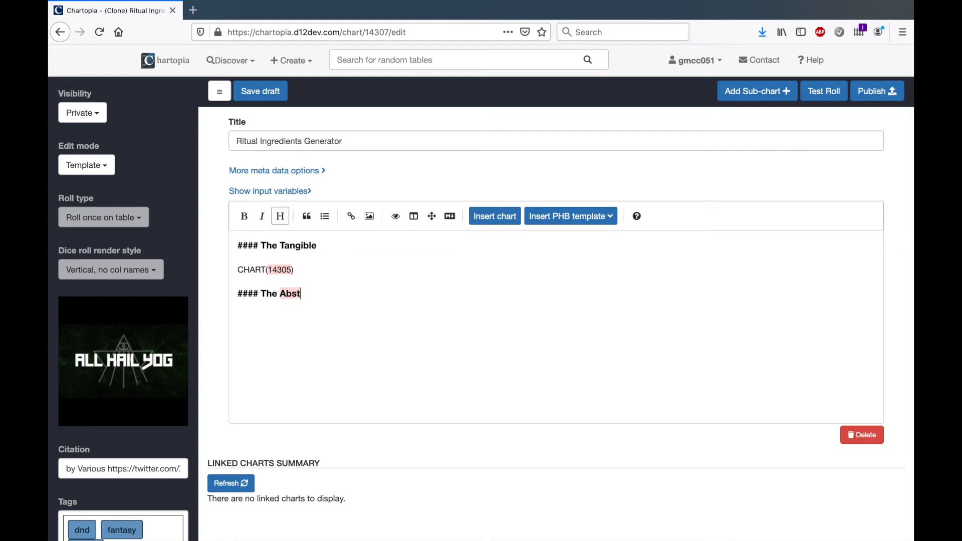
text(ract)
key(Return)
Enter "CHART(" below The Abstract heading and insert chart 14306 there, found by searching own charts for "abstract"
text(CHART)
text(()
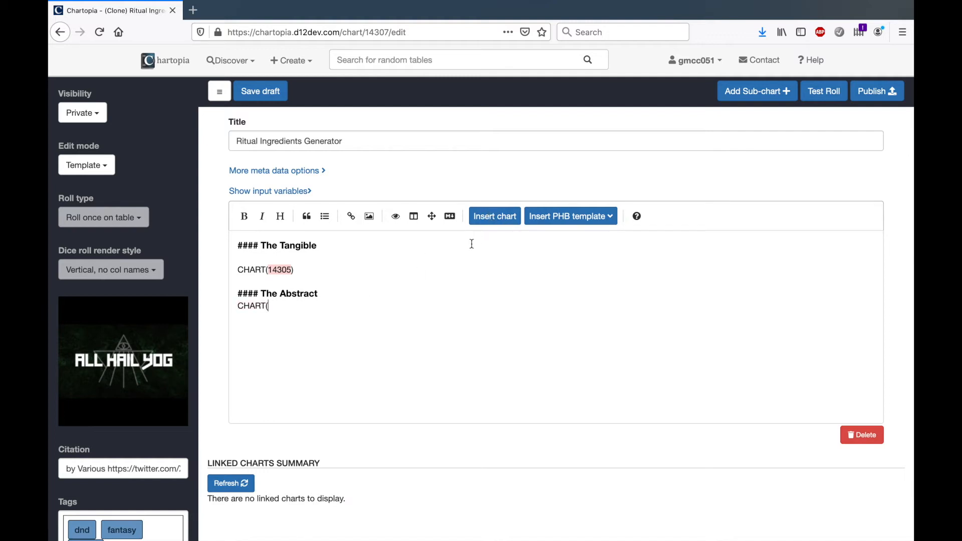
click(498, 219)
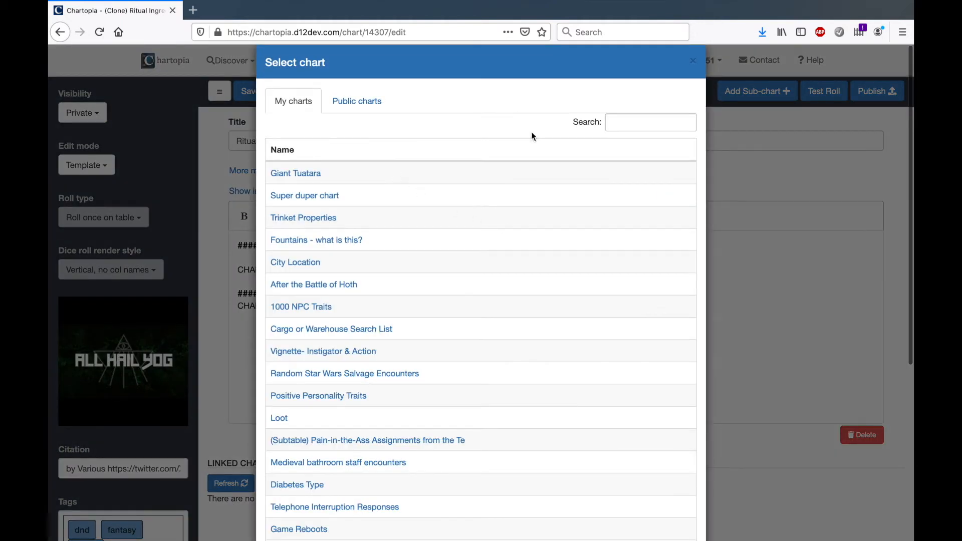
click(618, 123)
text(abstra)
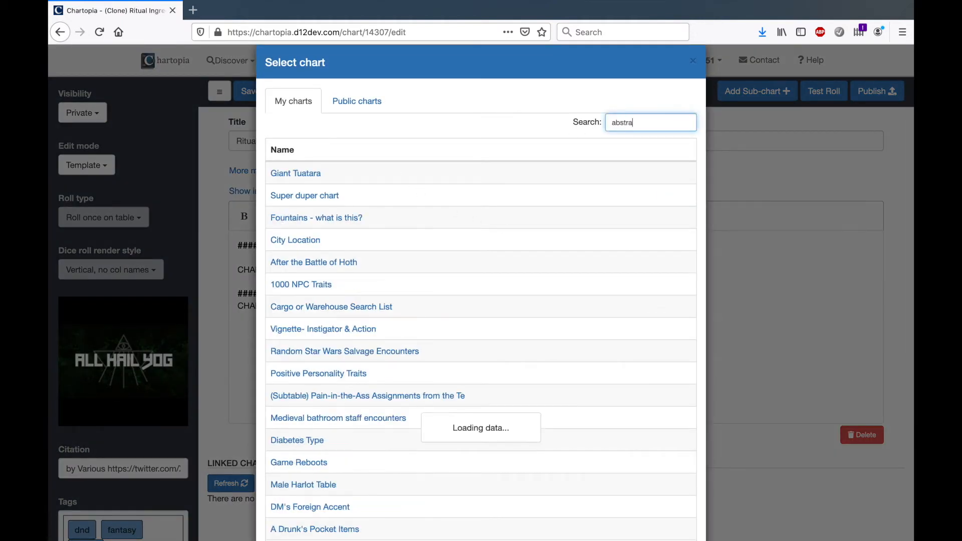
text(ct)
click(344, 175)
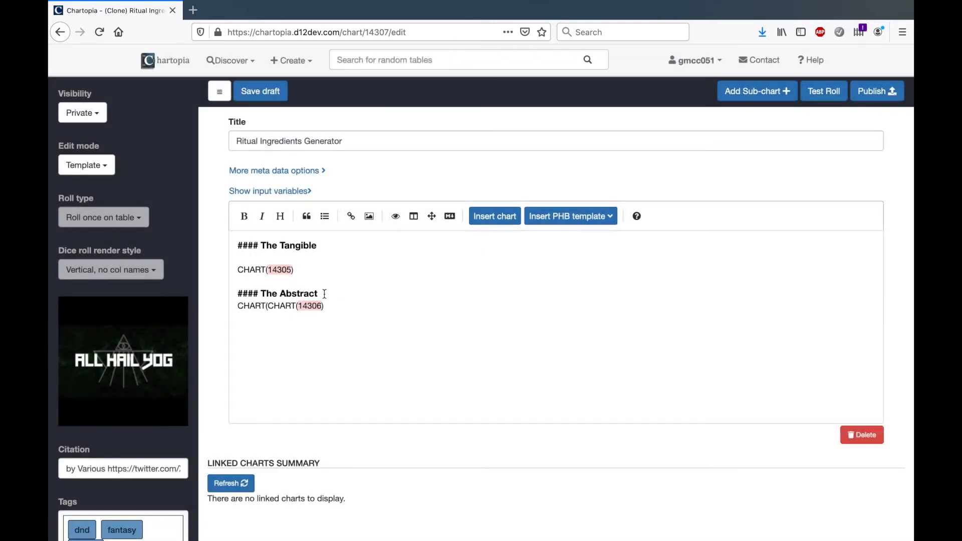
Add a blank line between The Abstract heading and its chart macro, and test roll the template
click(324, 294)
key(Down)
key(Home)
key(Return)
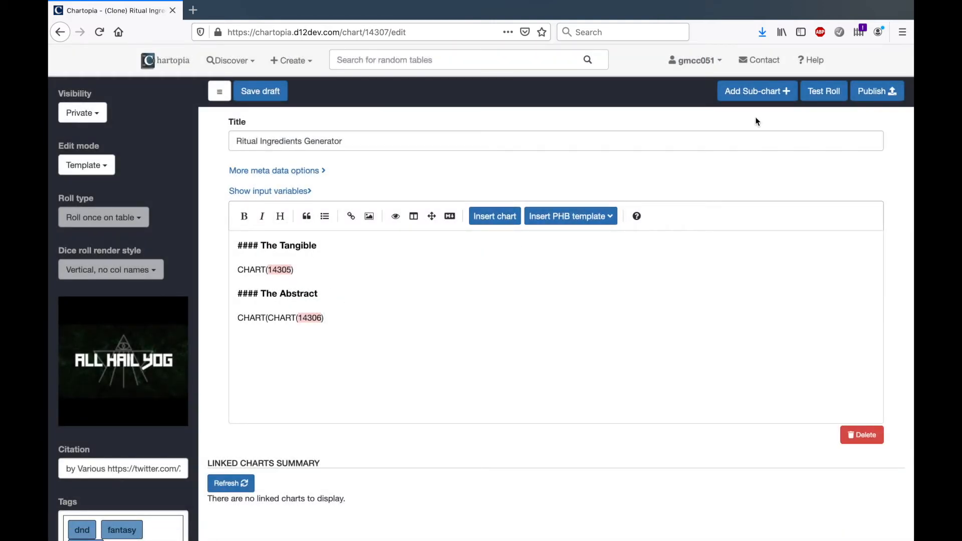
click(814, 95)
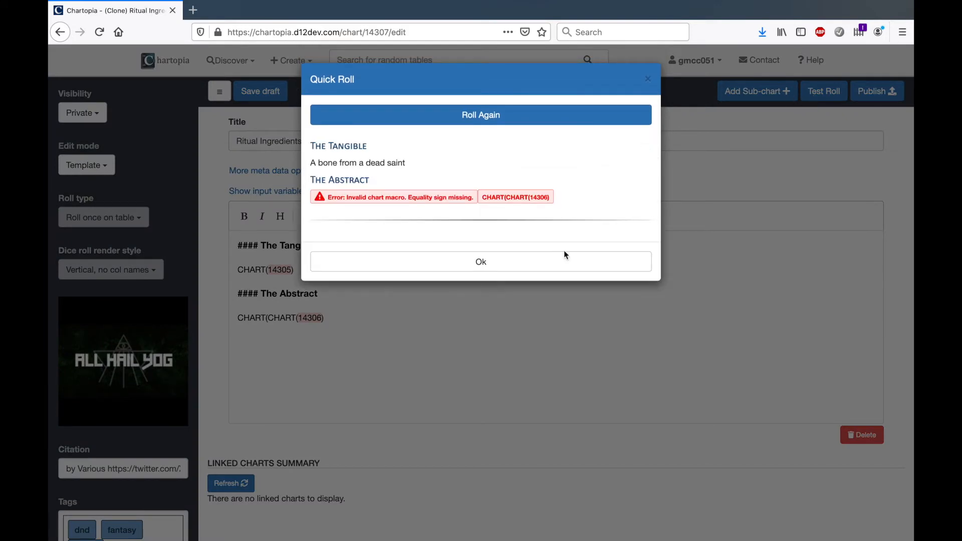
Close the roll result and remove the duplicate "CHART(" so the macro under The Abstract reads CHART(14306)
click(535, 262)
click(396, 316)
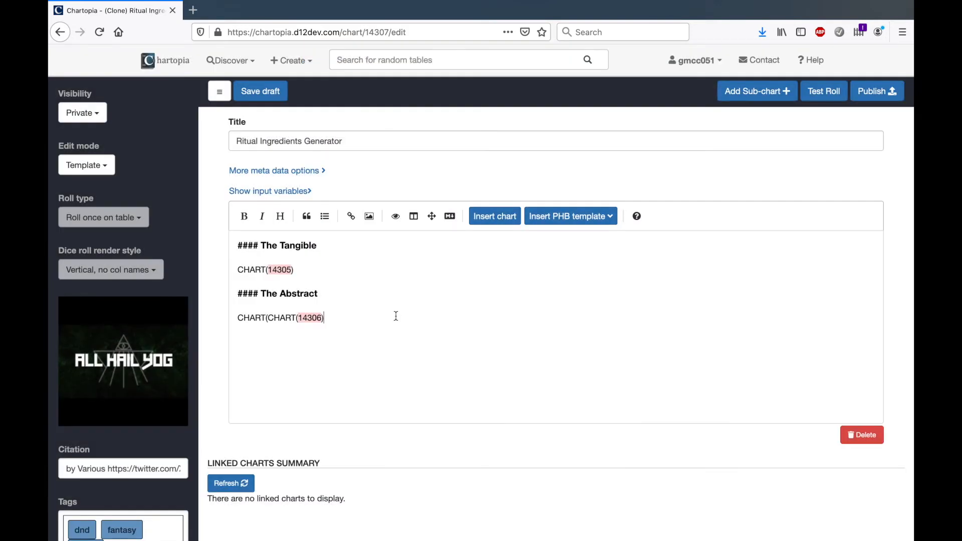
key(shift+Right)
key(shift+Right)
key(shift+Right)
key(shift+Right)
key(shift+Right)
key(shift+Right)
key(BackSpace)
key(End)
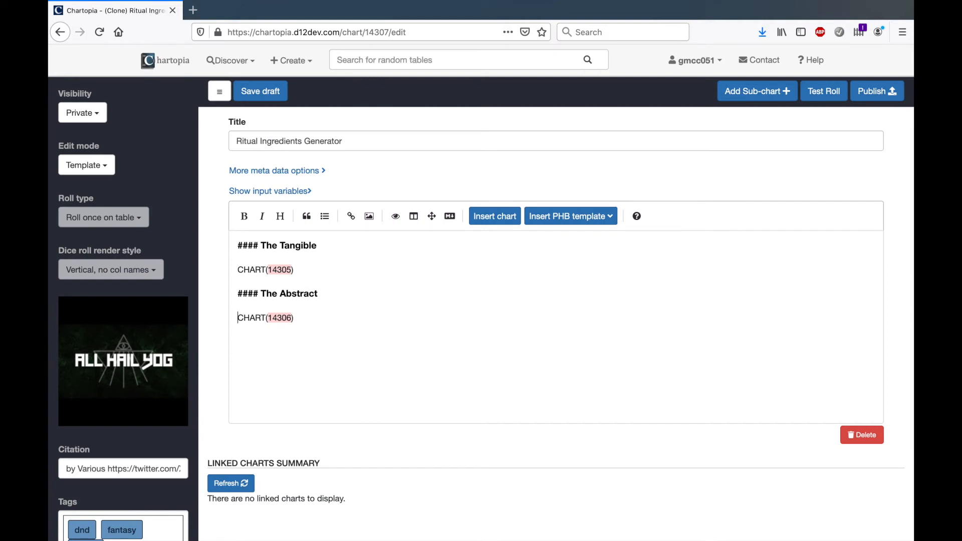
Test roll the template several times to check both the Tangible and Abstract results
click(824, 91)
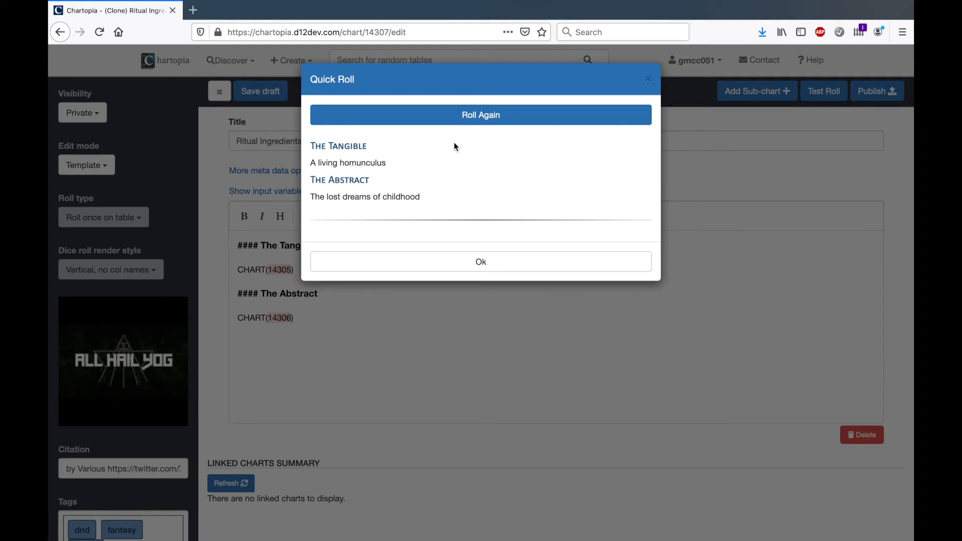
click(482, 121)
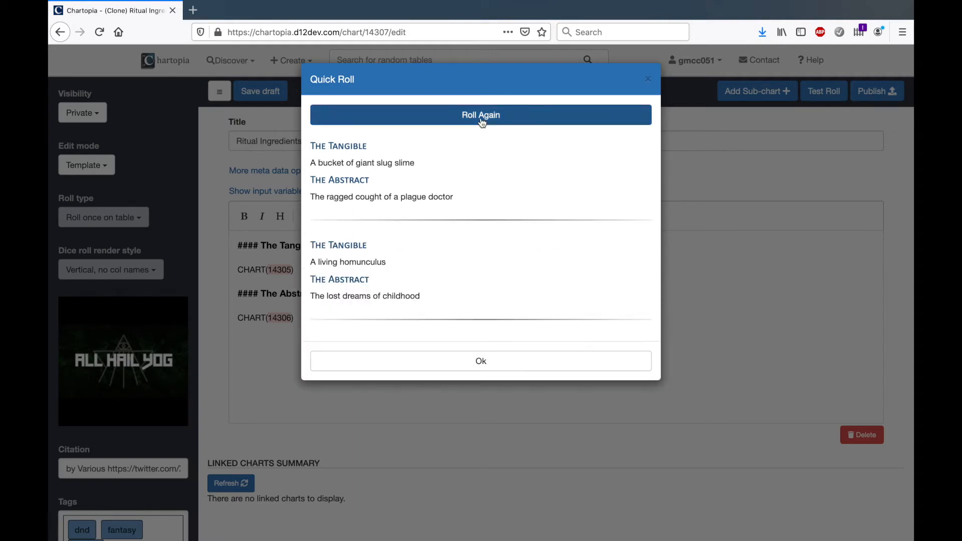
click(481, 121)
click(647, 79)
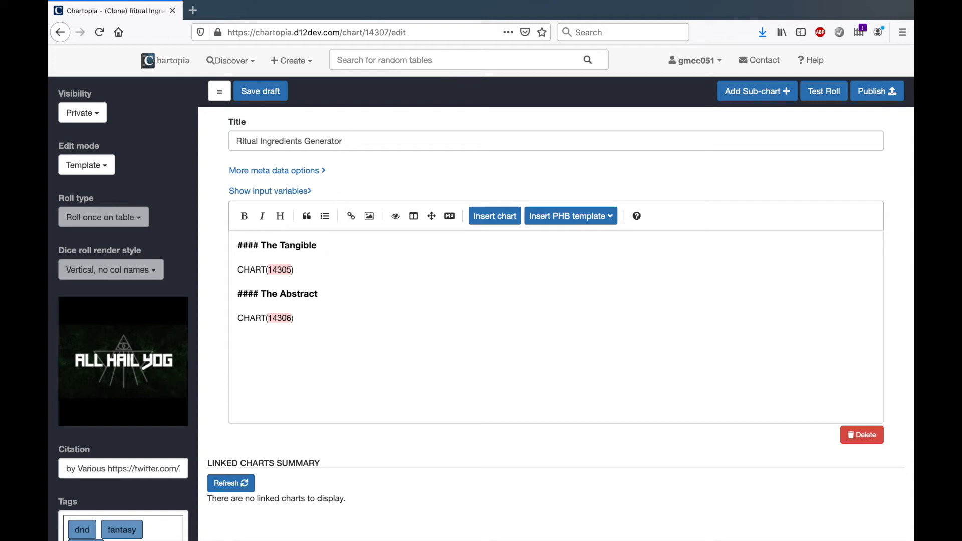
Wrap the CHART(14305) macro under The Tangible in an UNQ_ROWS( ) macro
click(316, 245)
click(317, 270)
text(UNQ)
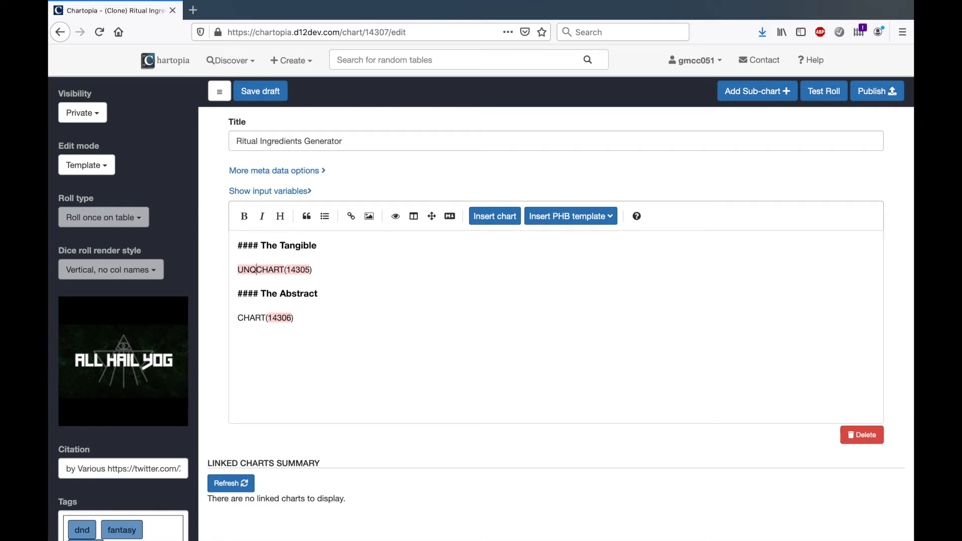
text(()
key(End)
text())
key(Left)
key(Left)
key(Left)
key(Left)
key(Left)
key(Left)
key(Left)
key(Left)
key(Left)
key(Left)
key(Left)
key(Left)
key(Left)
key(Left)
text(_RWS)
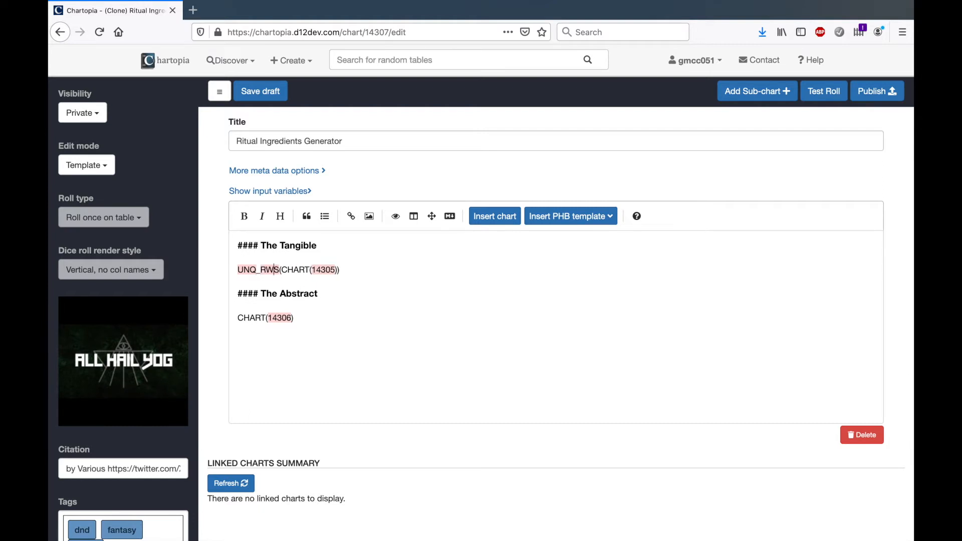
text(O)
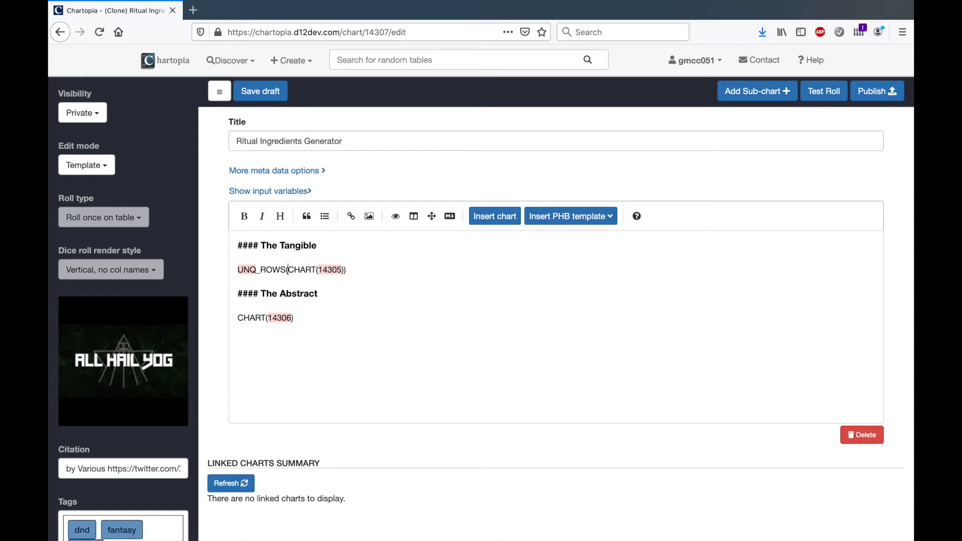
Add 1d3+1 as the first argument of the UNQ_ROWS macro, before CHART(14305), and test roll the template several times
text(1d3+1)
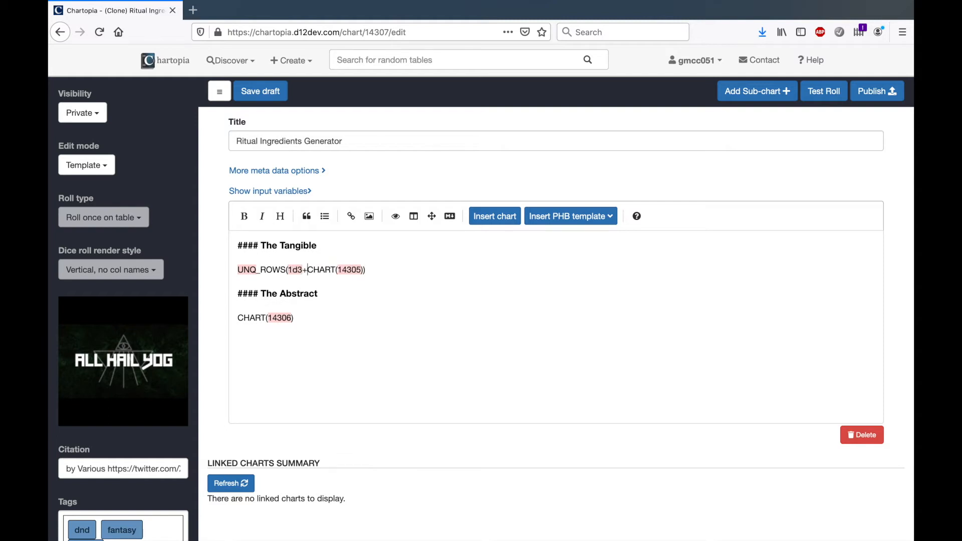
text(,)
click(312, 292)
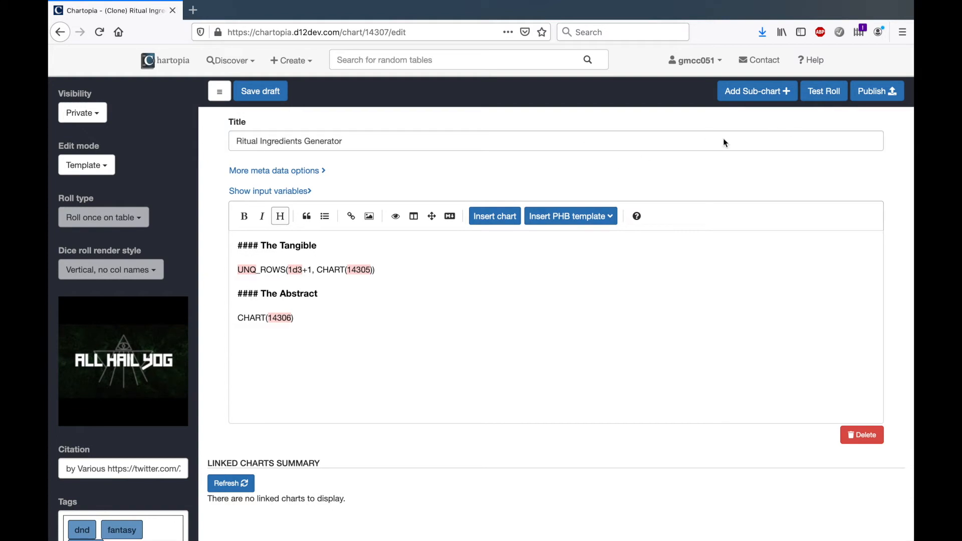
click(809, 91)
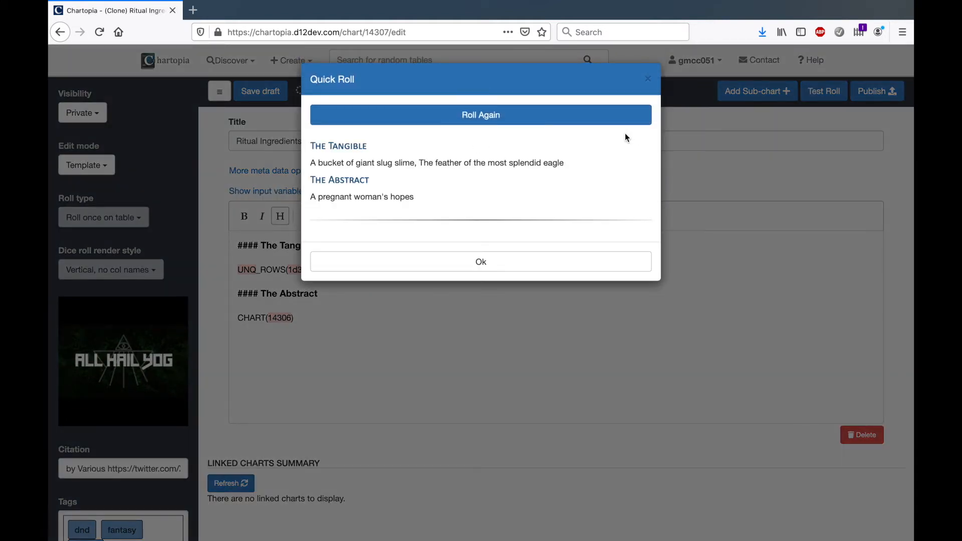
click(538, 128)
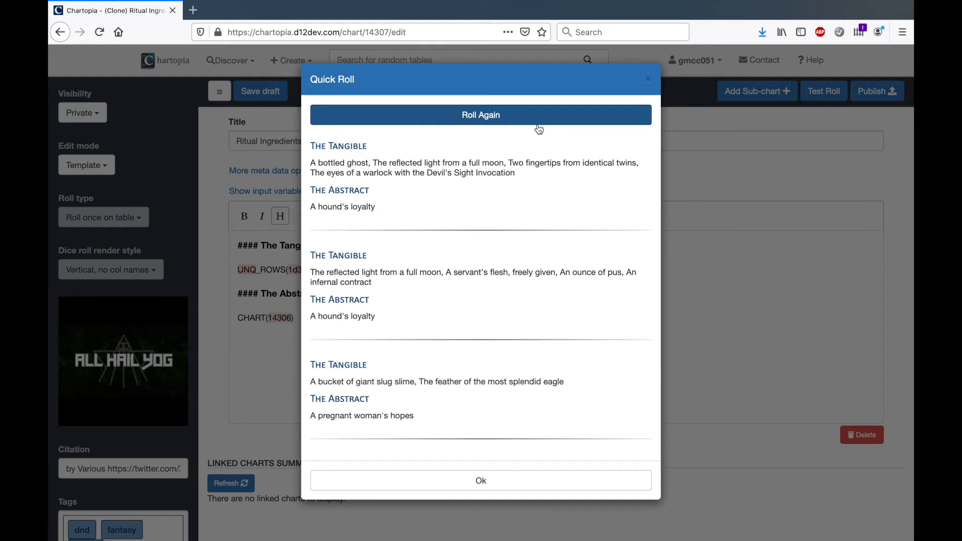
click(649, 80)
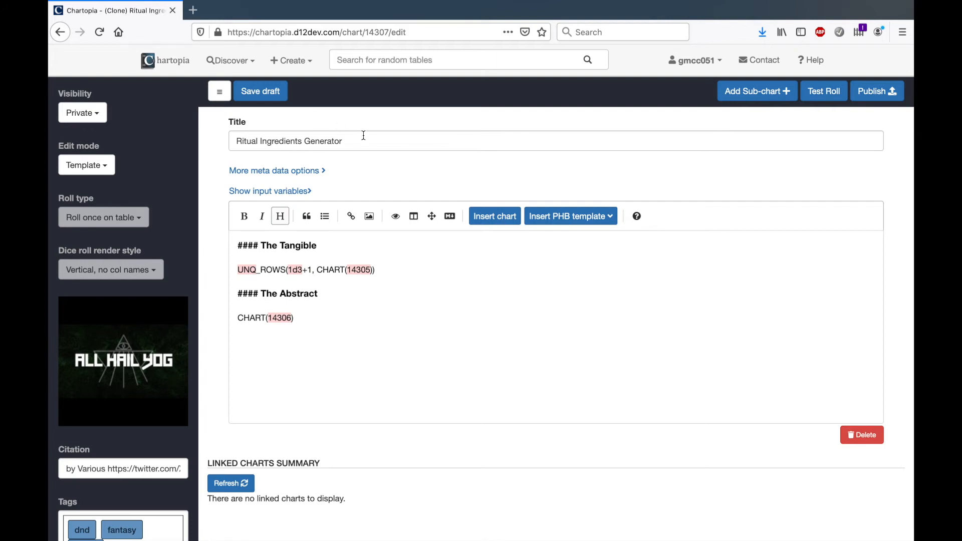
Add a text input variable named num_tangible_ingredients with the default value 1d3+1
click(299, 193)
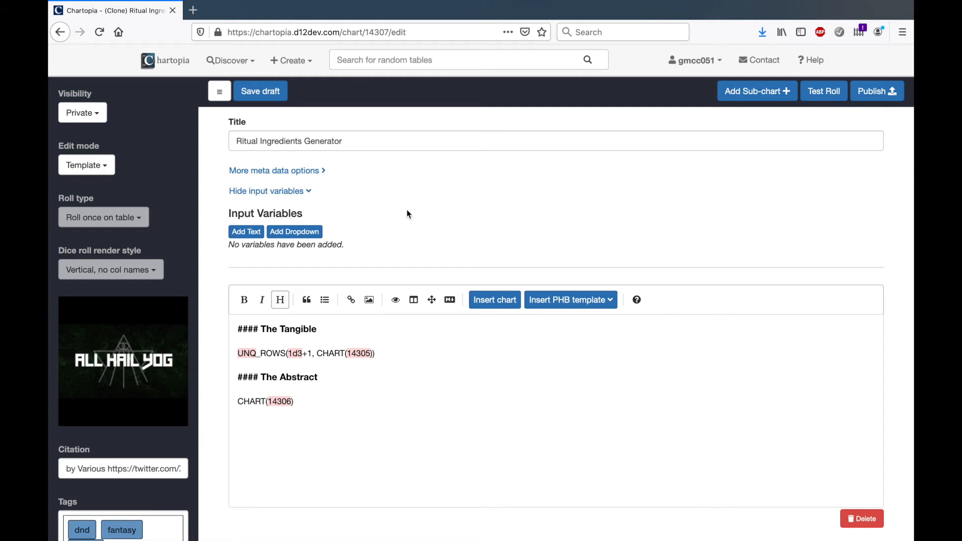
click(250, 232)
double_click(378, 255)
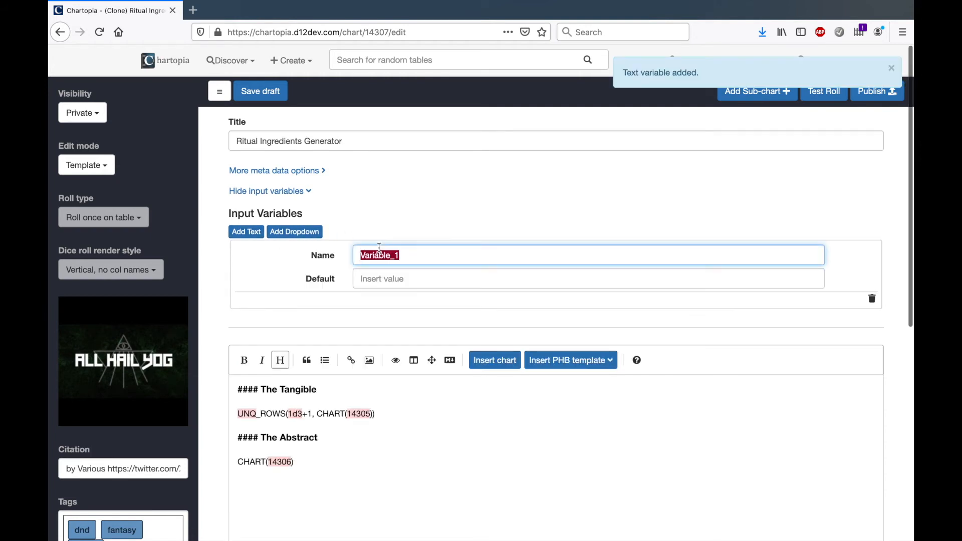
text(num_)
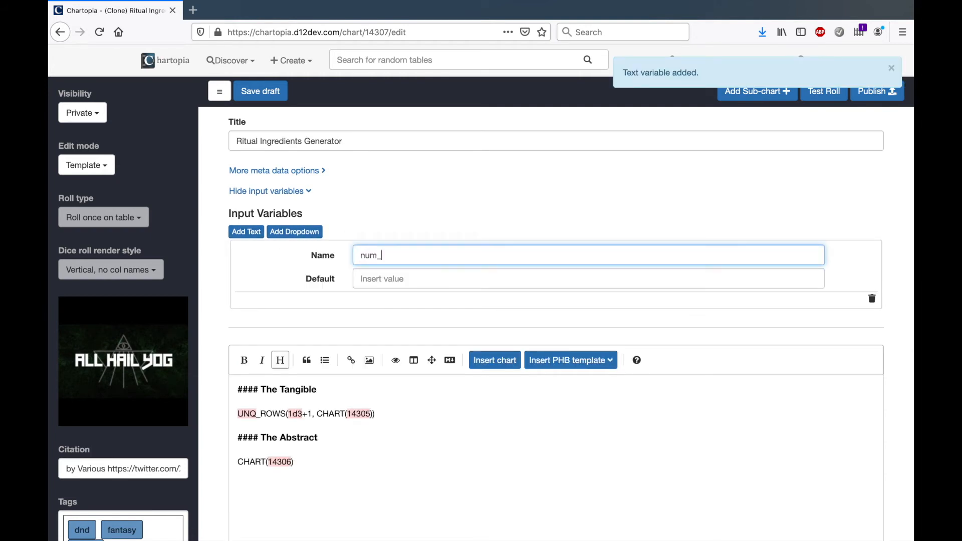
text(tangible_ingredients)
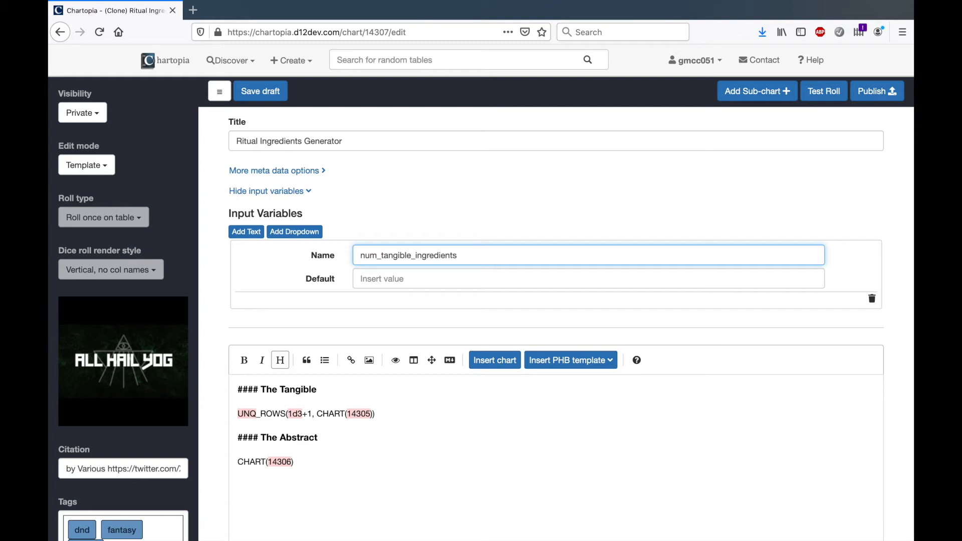
click(368, 280)
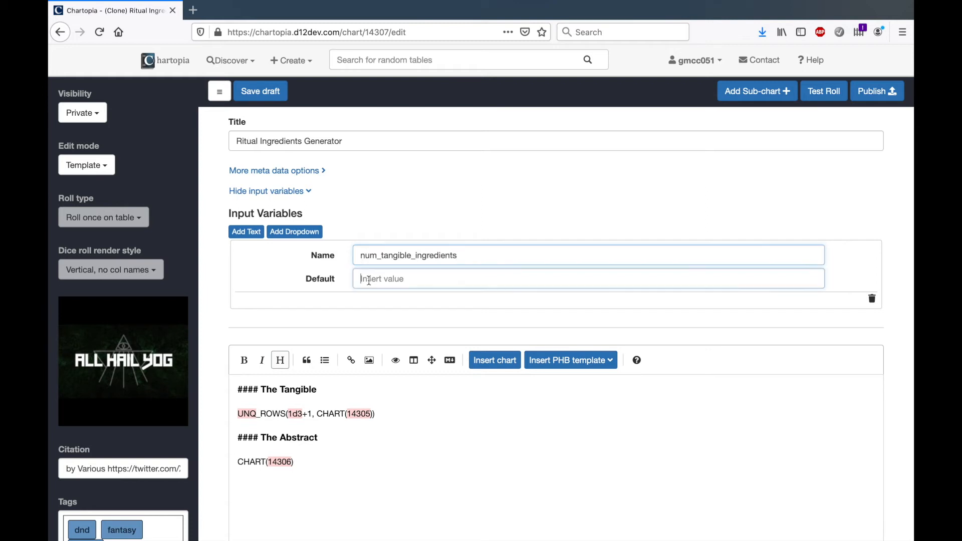
text(1d3+1)
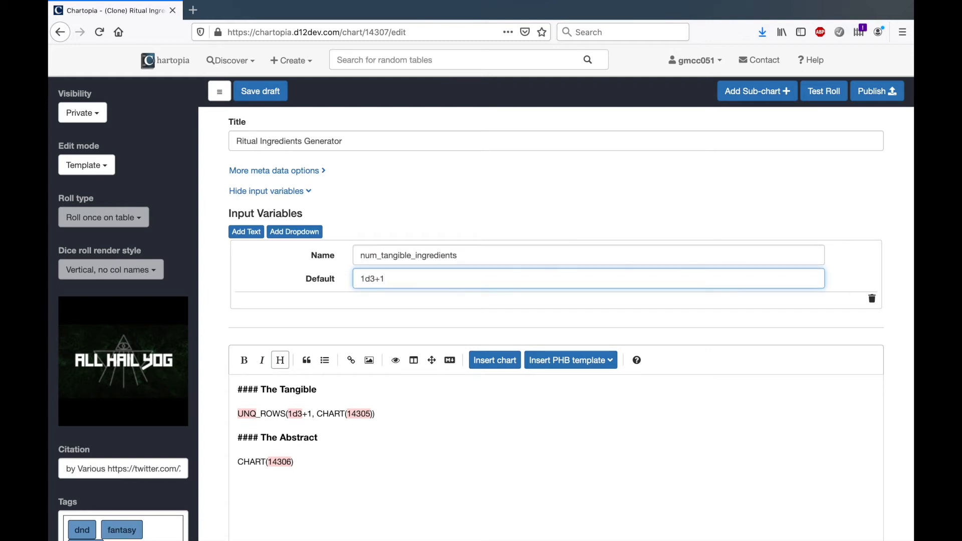
click(419, 203)
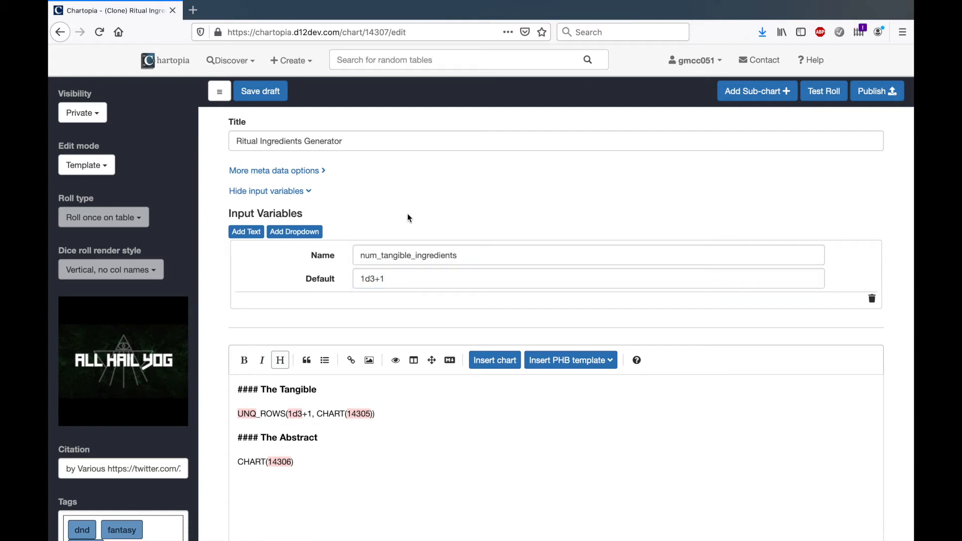
Replace 1d3+1 in the UNQ_ROWS macro with the variable reference {$num_tangible_ingredients}
scroll(312, 412, down, 2)
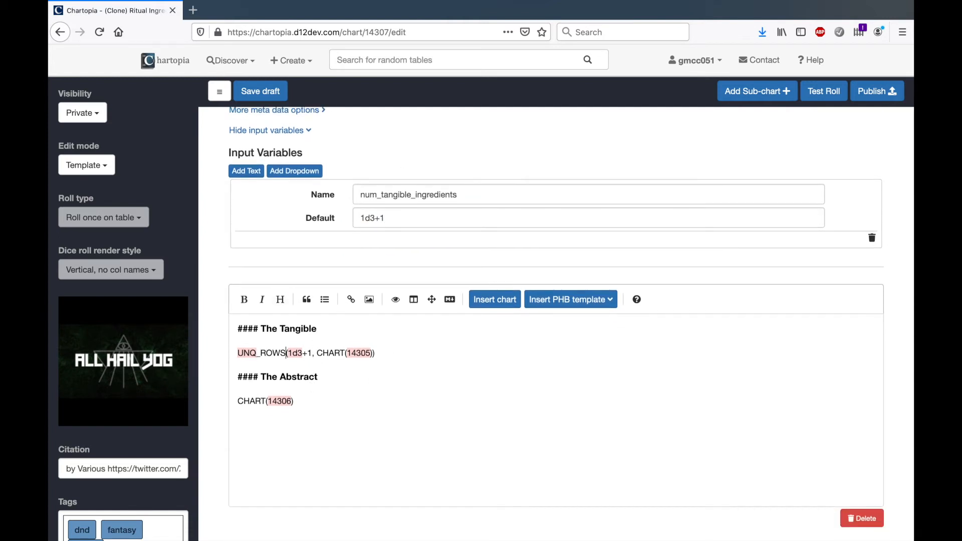
drag(288, 353, 311, 353)
text({})
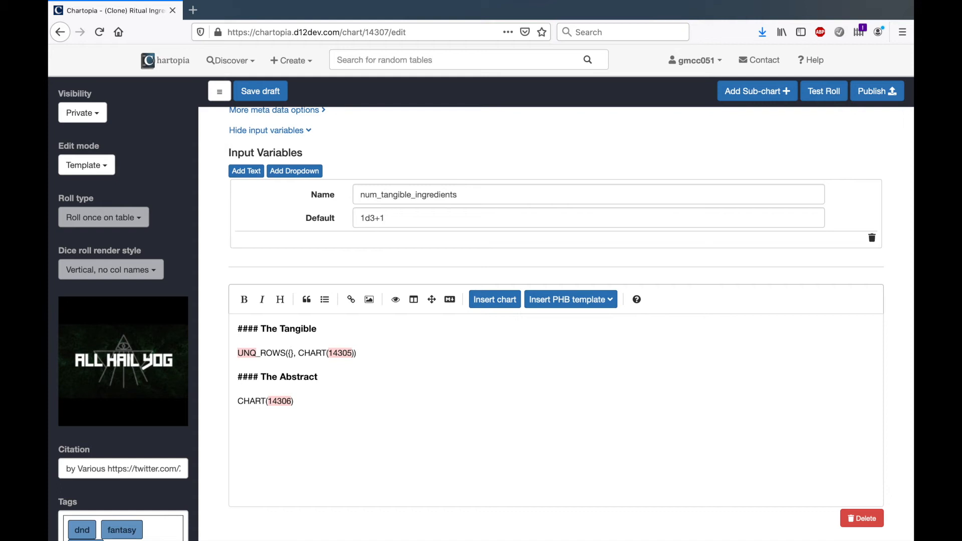
text(#num_)
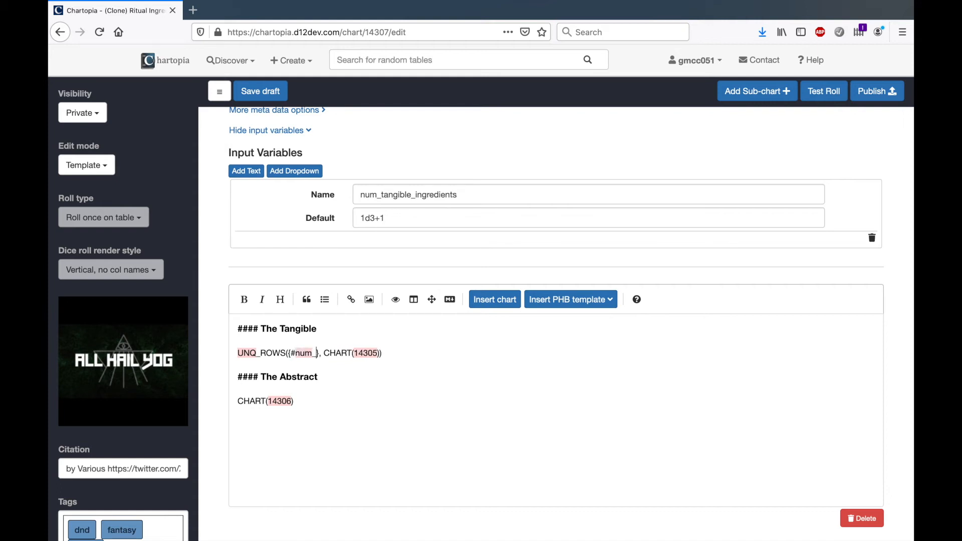
key(BackSpace)
key(BackSpace)
text($ta)
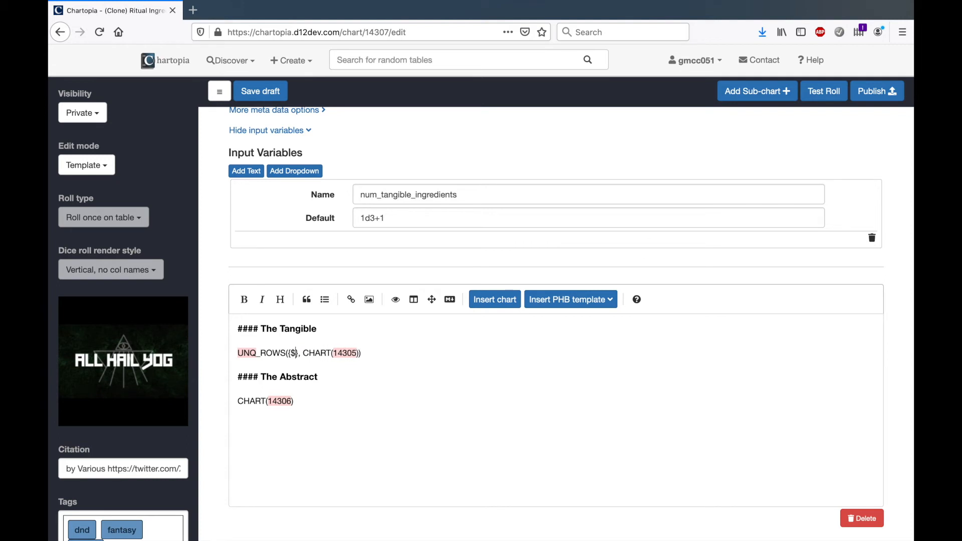
key(BackSpace)
key(BackSpace)
text(num_tangibl)
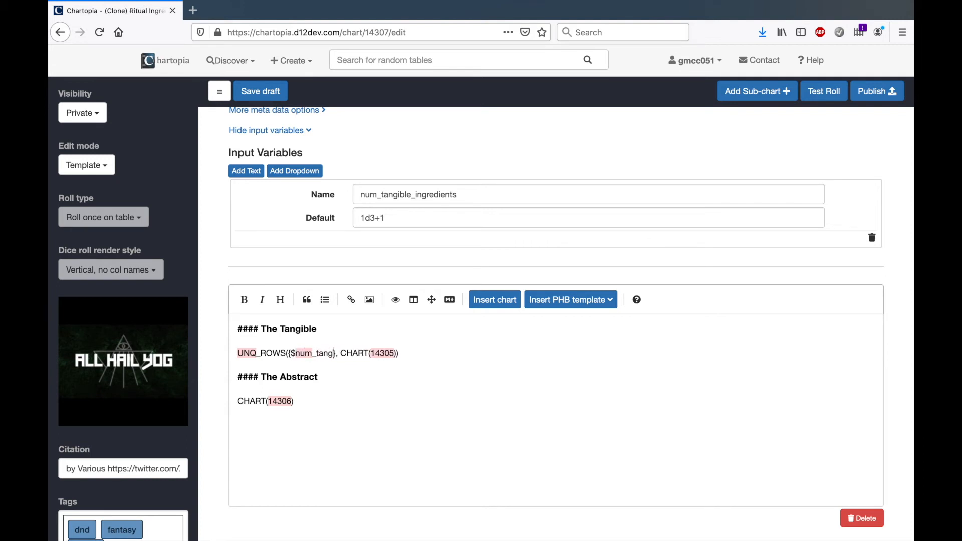
text(e_ingred)
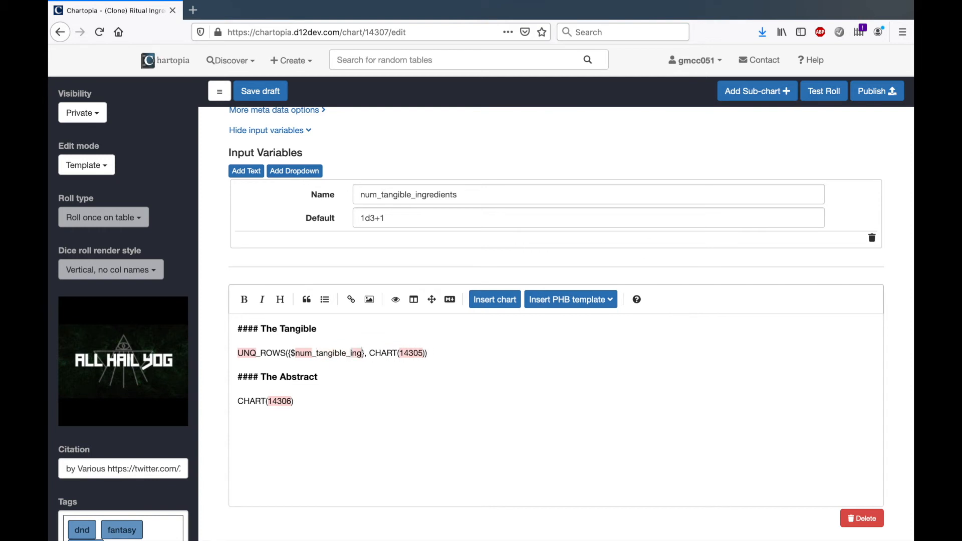
text(ients)
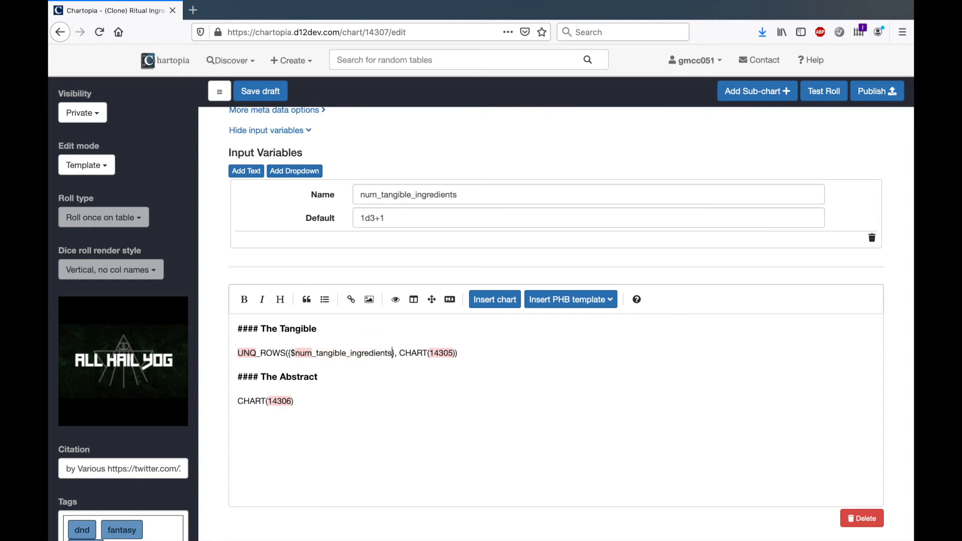
click(495, 386)
Test roll the template repeatedly with the default num_tangible_ingredients value and with it set to 1
click(822, 95)
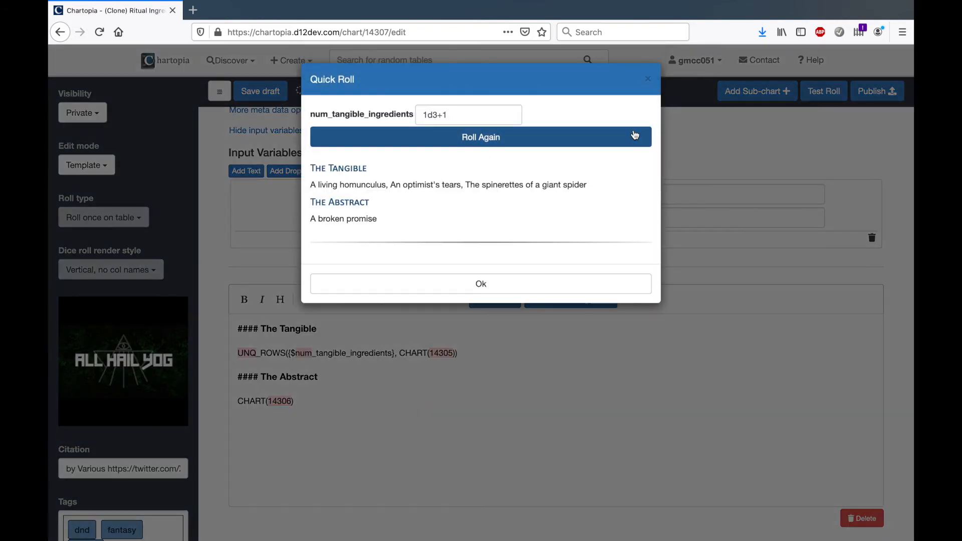
click(463, 115)
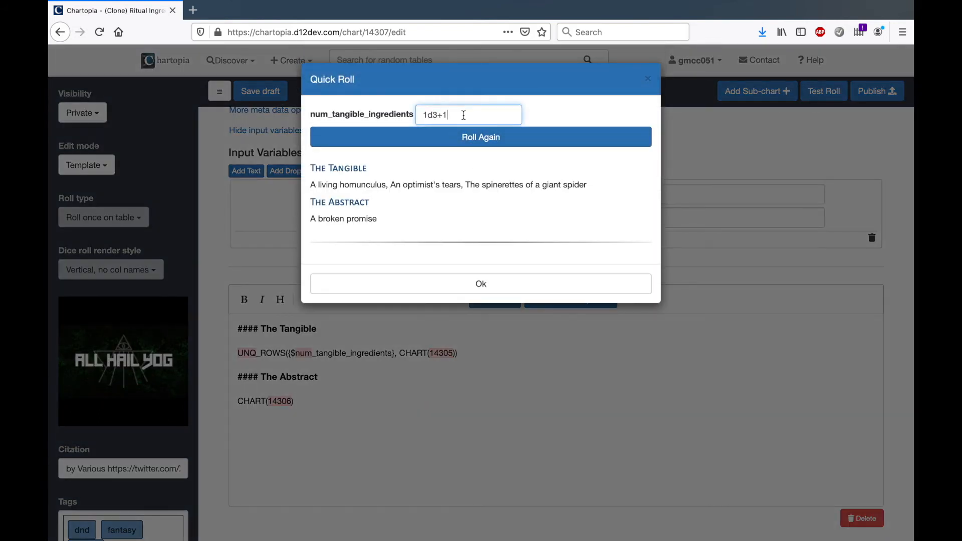
click(476, 138)
click(475, 140)
drag(464, 114, 426, 113)
text(1)
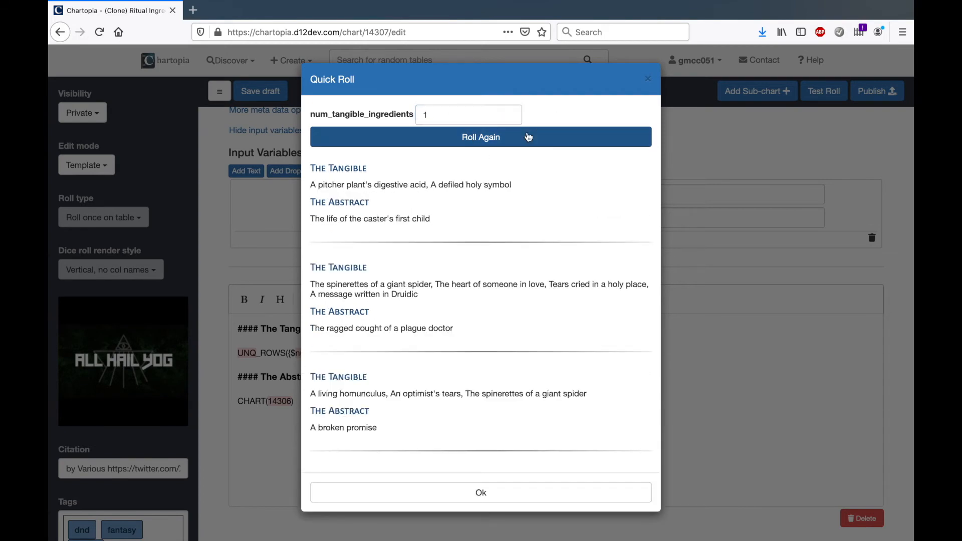
click(526, 137)
click(528, 139)
Test roll with num_tangible_ingredients set to 100, review the rolled list, and close the roll results
click(472, 113)
text(00)
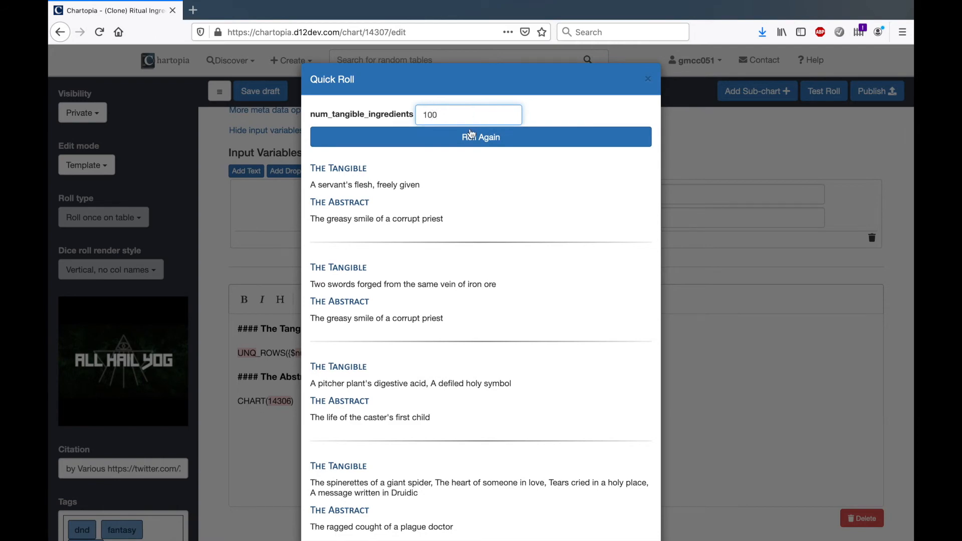
click(472, 142)
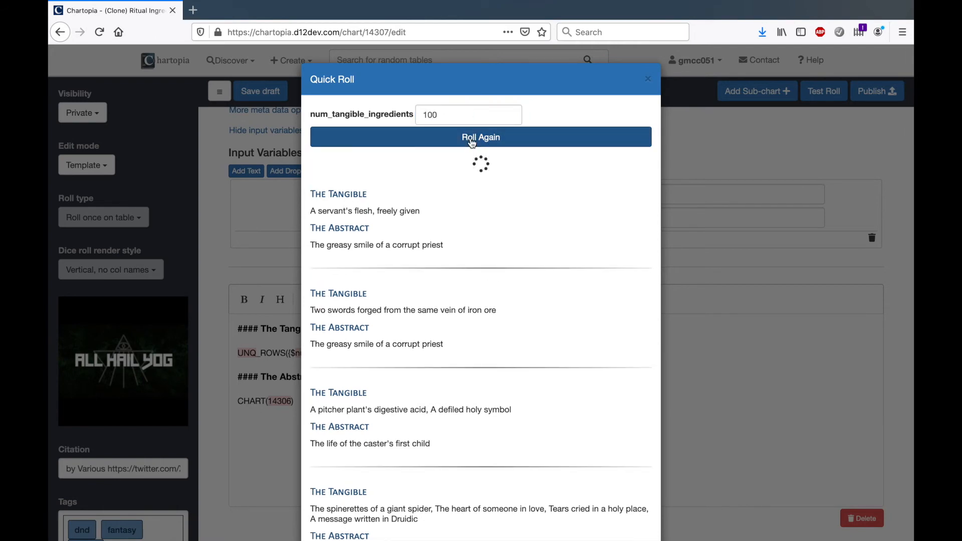
scroll(475, 255, down, 3)
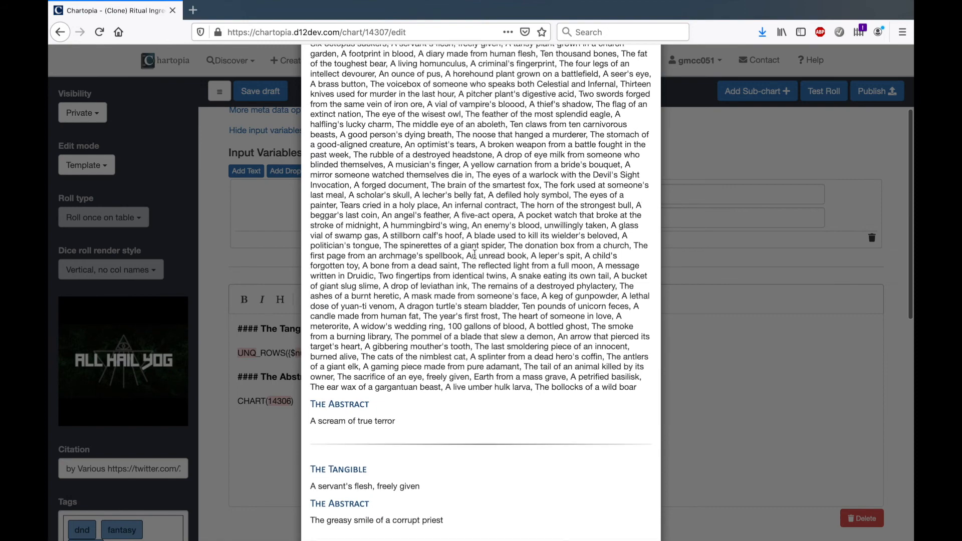
scroll(474, 254, up, 3)
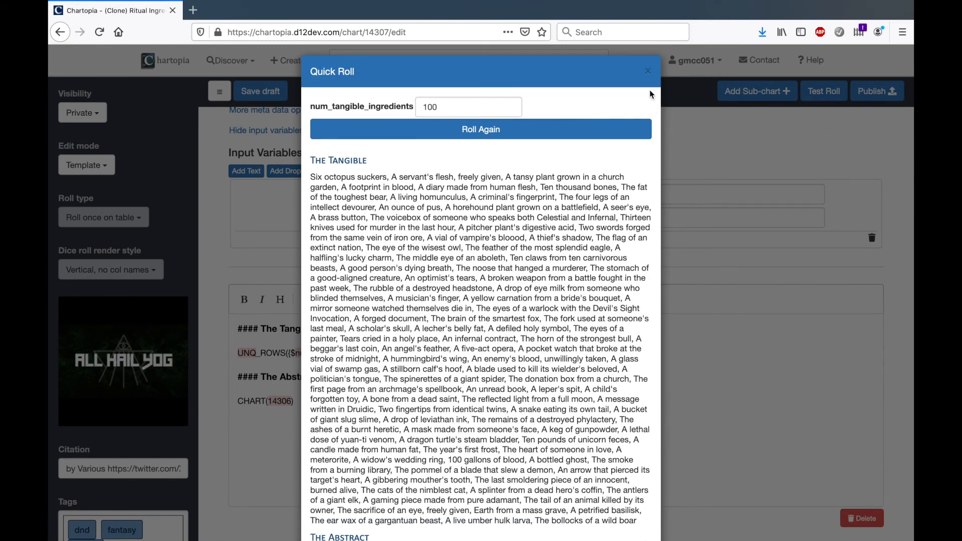
click(648, 71)
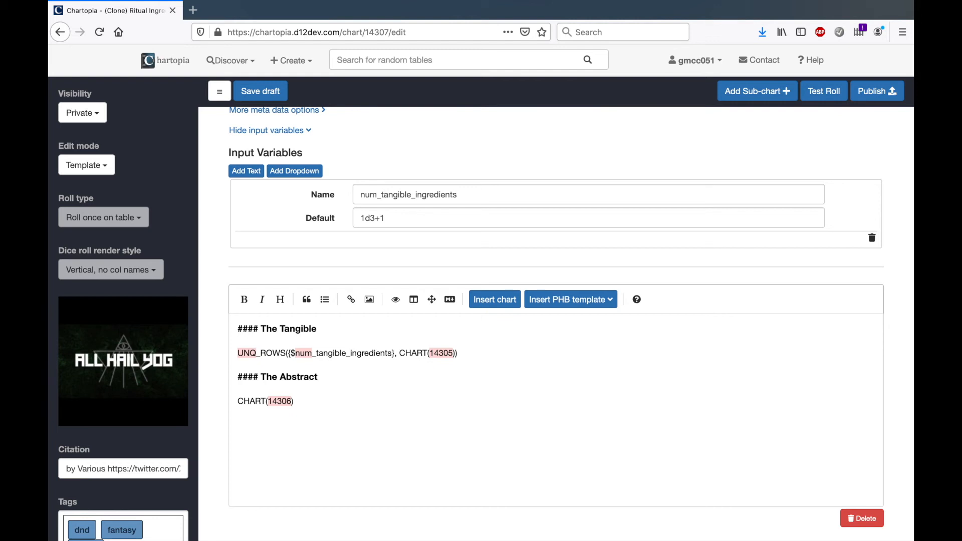
Wrap the UNQ_ROWS macro under The Tangible in a JOIN macro and put a "* " bullet marker in front of it
scroll(372, 366, down, 1)
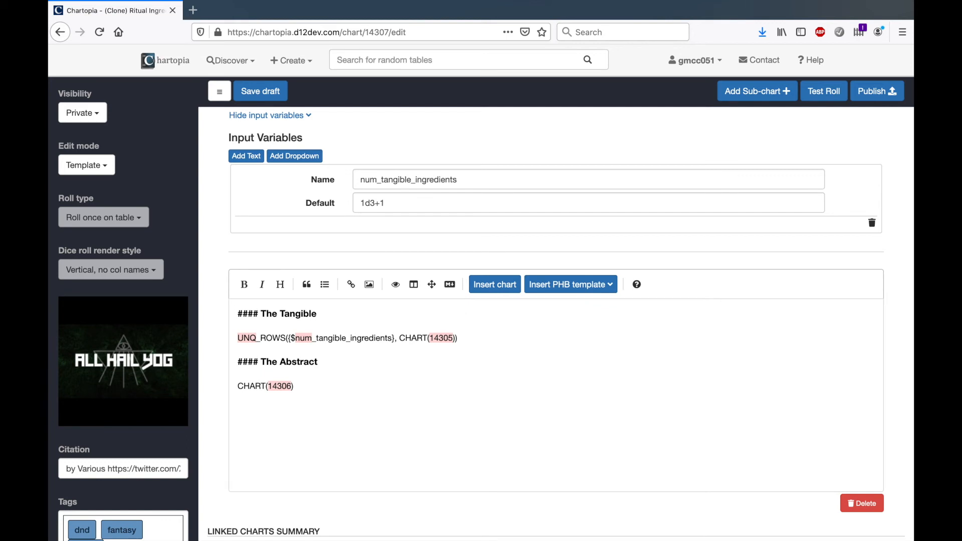
click(466, 337)
text(JOIN()
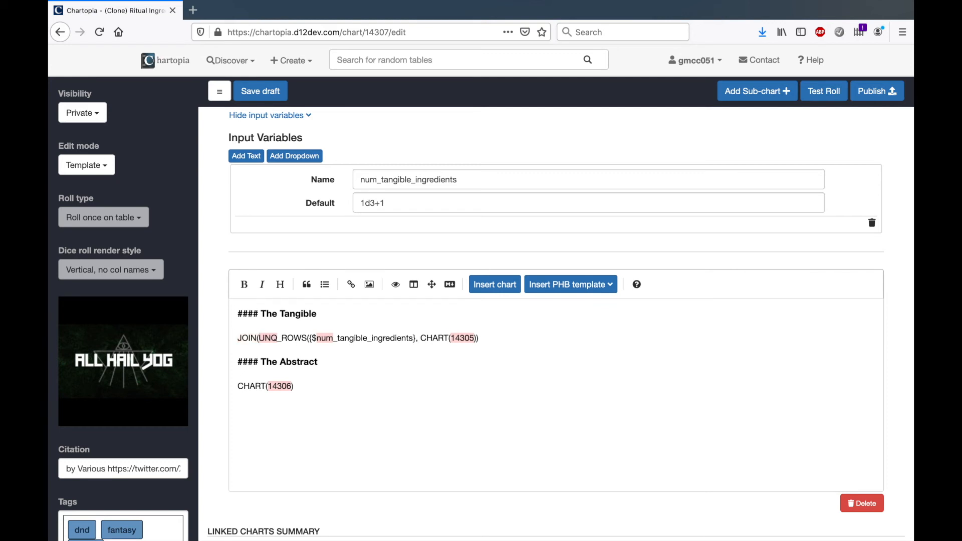
text(*)
key(Right)
key(Right)
key(Right)
key(Right)
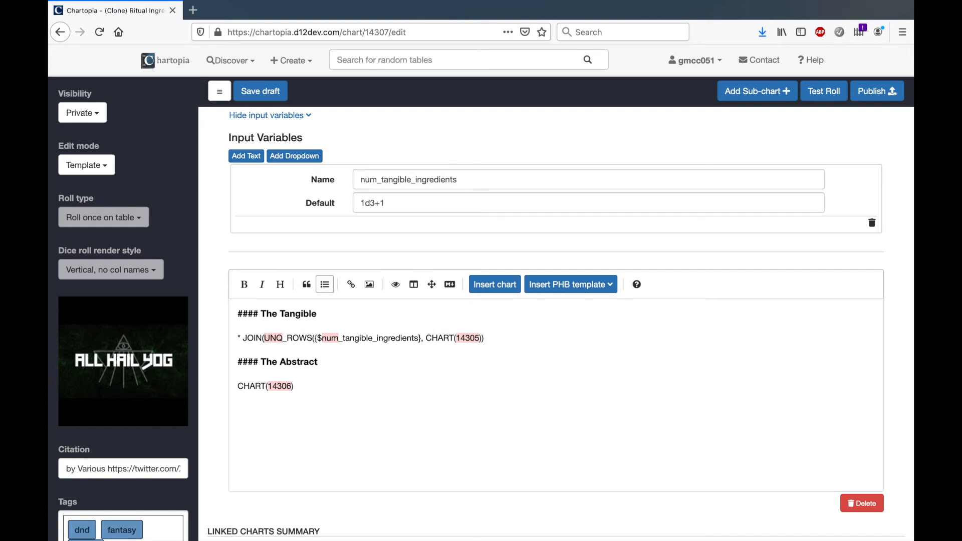
key(End)
text())
Insert a line break, a "* " bullet marker, a closing quote and a comma before UNQ_ROWS as the JOIN separator
key(Right)
key(Right)
key(Return)
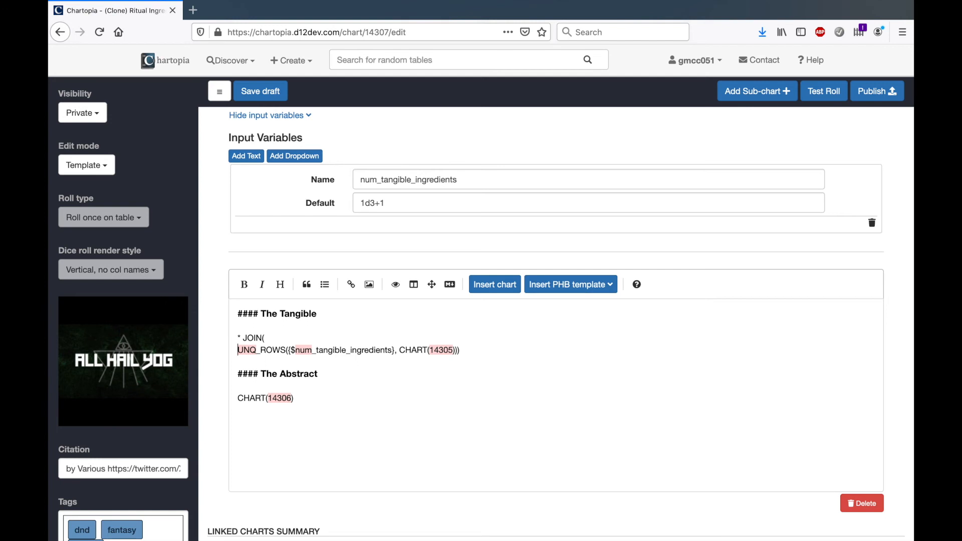
text(* ",)
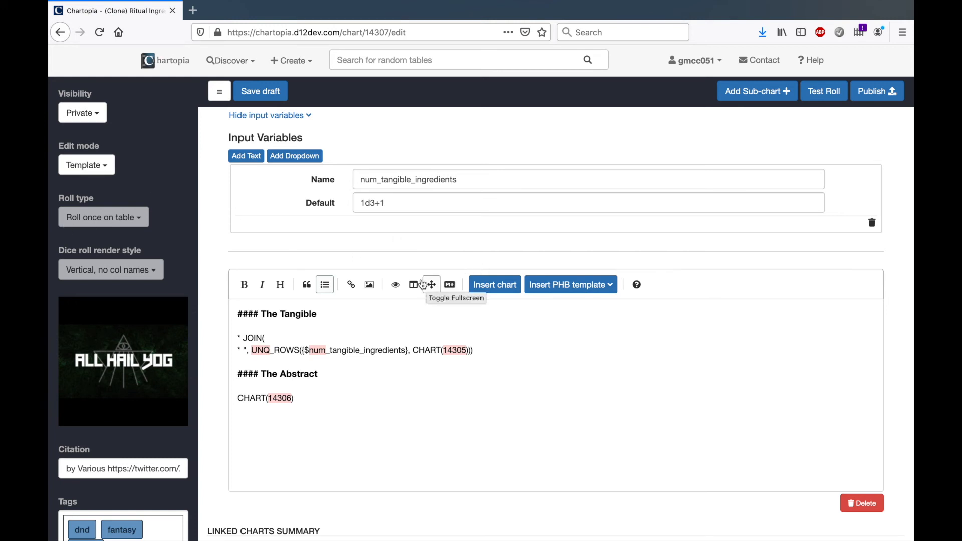
Preview the template, add the missing opening quote right after JOIN(, and preview it again
click(396, 287)
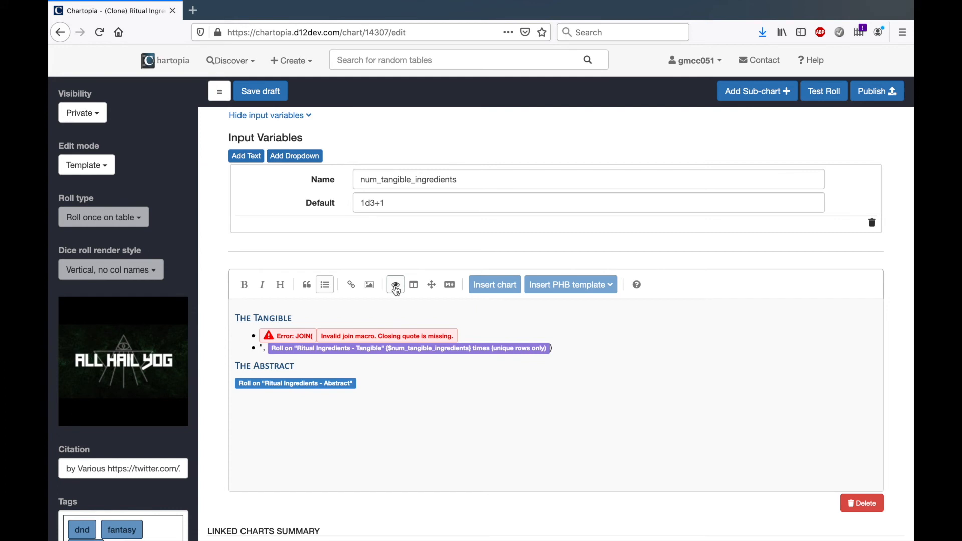
click(396, 287)
click(276, 338)
text(")
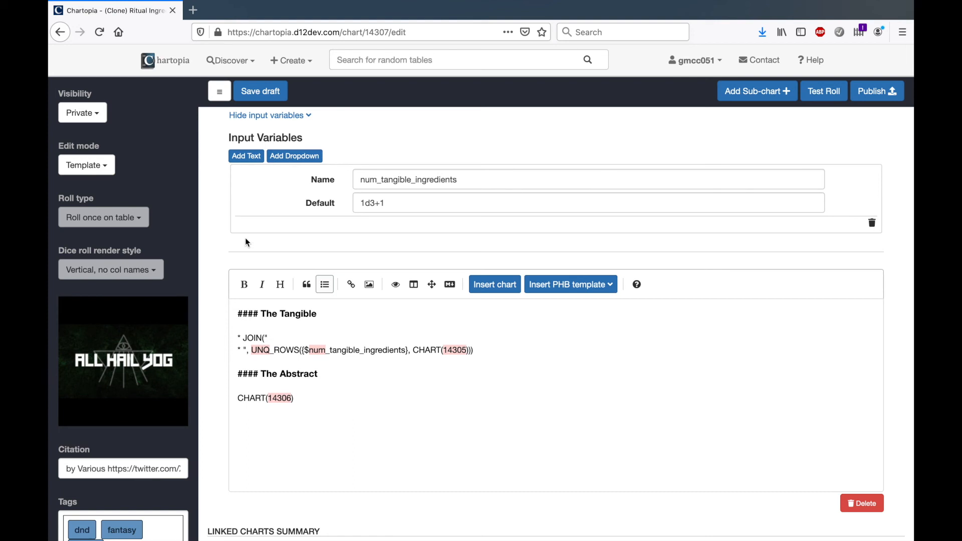
click(396, 285)
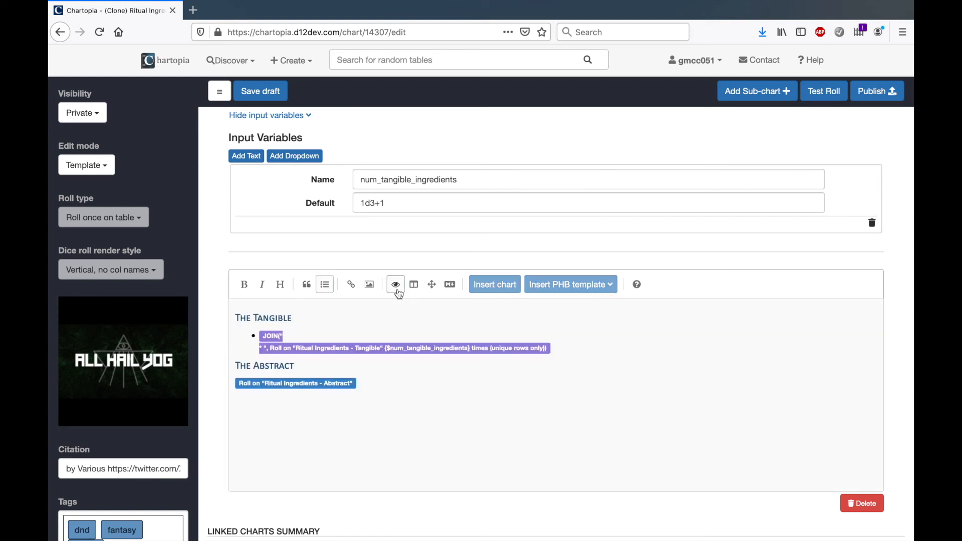
click(396, 286)
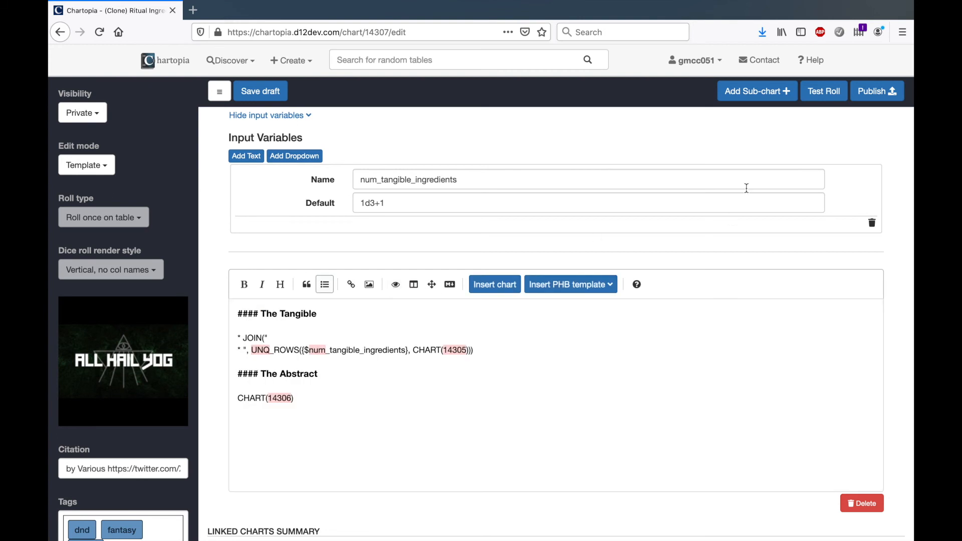
Test roll the template with the default value and with num_tangible_ingredients set to 1d3+10, and close the results
click(824, 92)
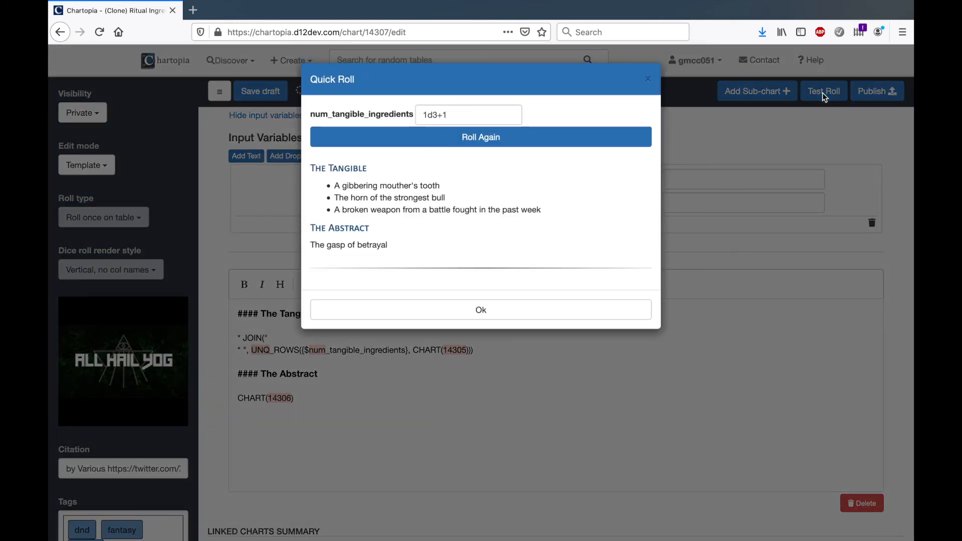
click(544, 144)
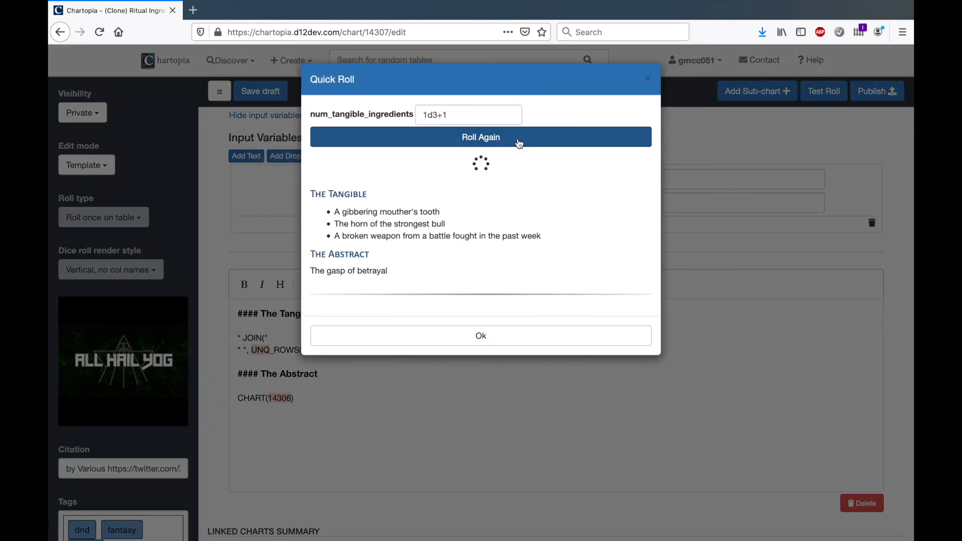
click(489, 117)
text(0)
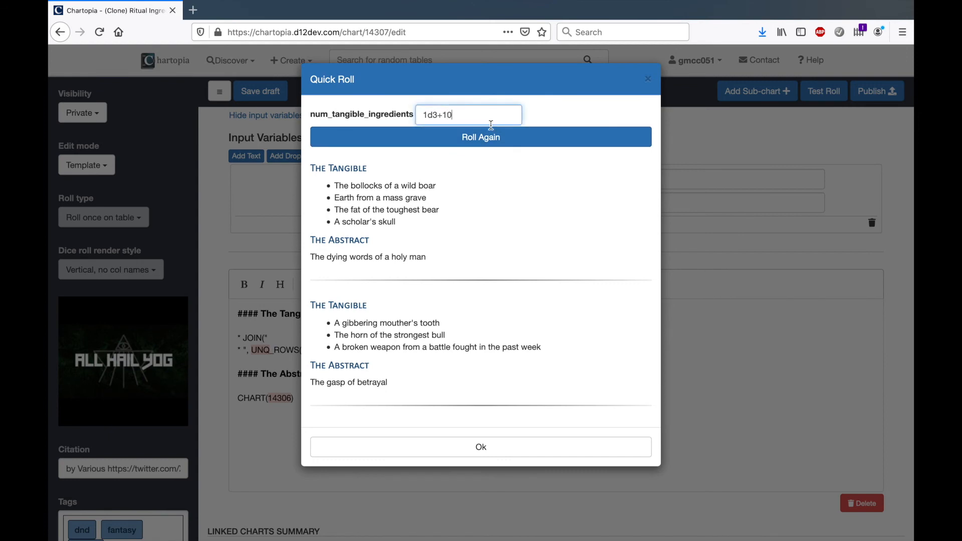
click(495, 139)
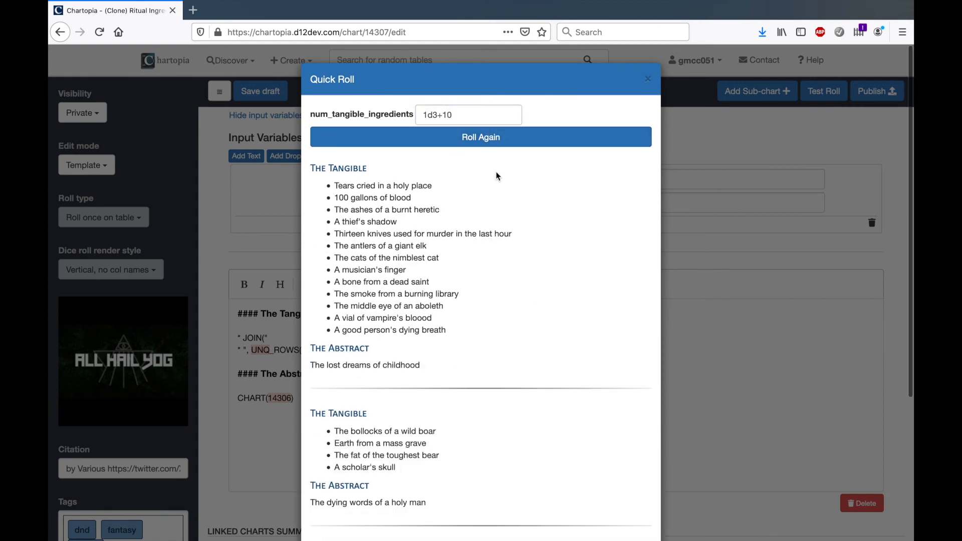
click(648, 80)
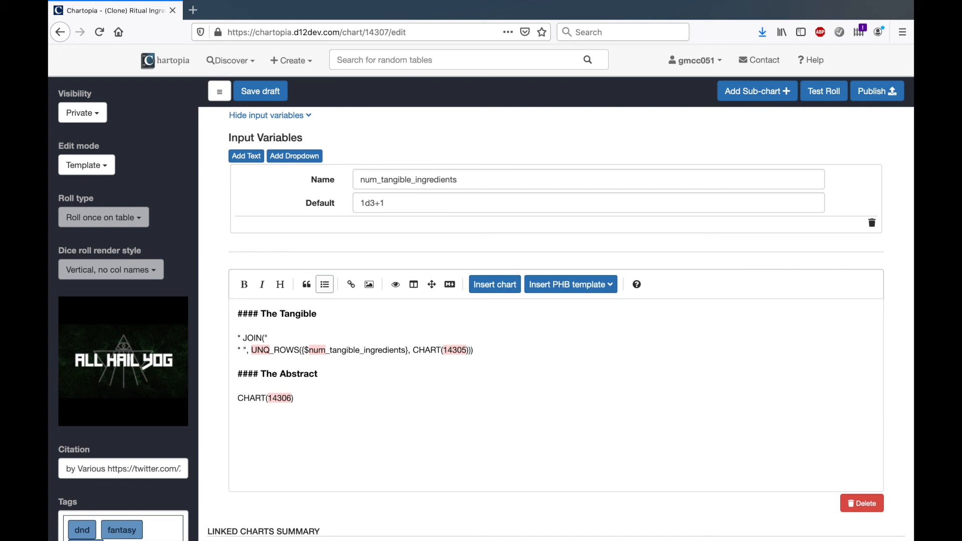
Set the chart's visibility to Public, expand its additional meta data options, and publish the chart
scroll(252, 313, down, 1)
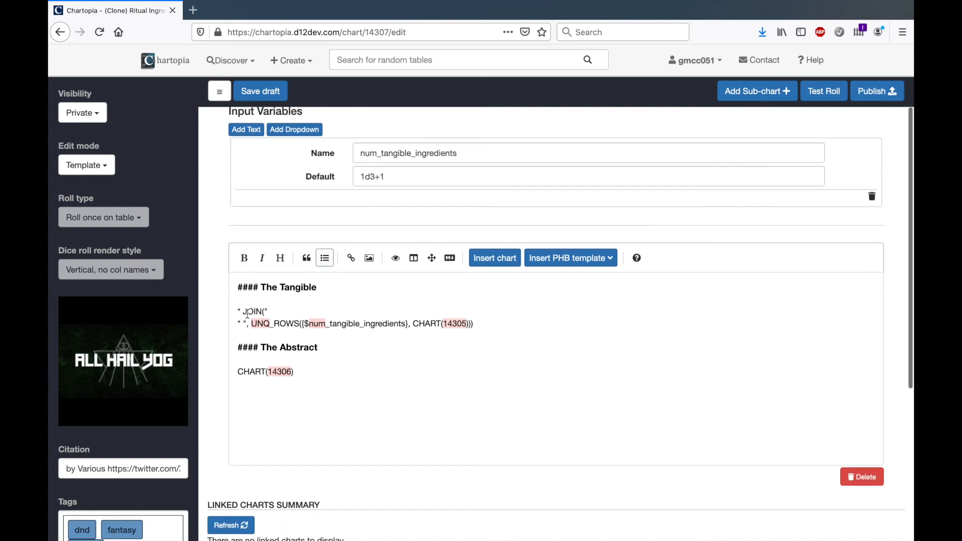
scroll(164, 344, down, 1)
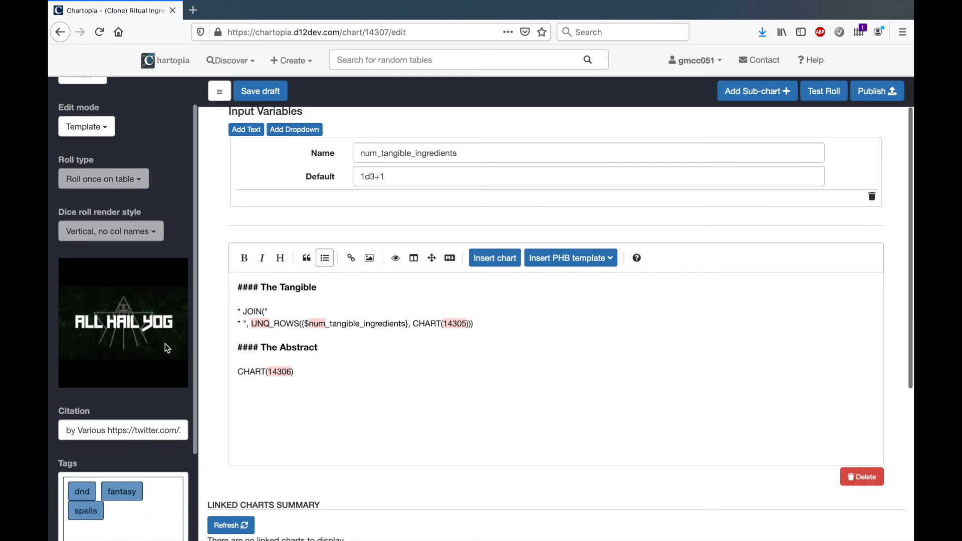
scroll(162, 333, down, 1)
scroll(143, 369, up, 2)
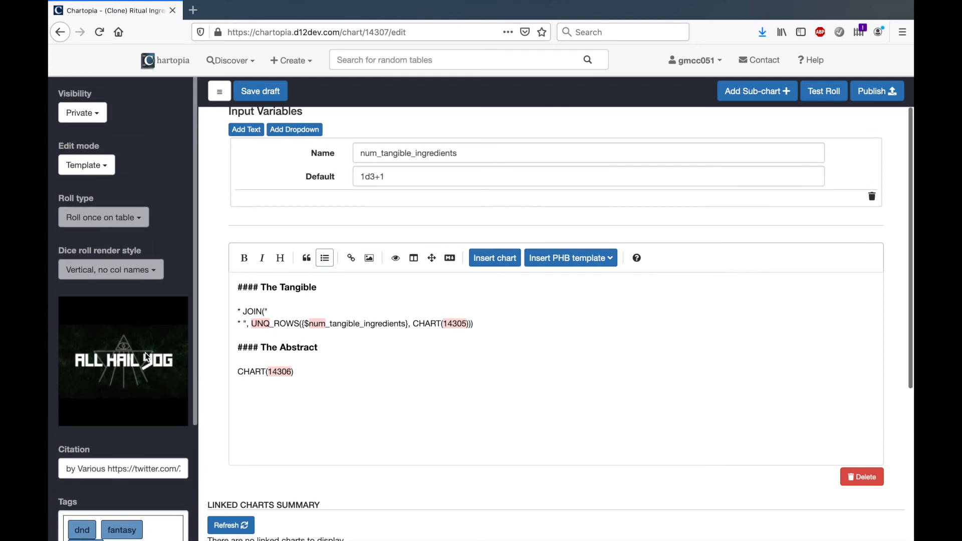
click(86, 115)
click(85, 134)
scroll(528, 261, up, 3)
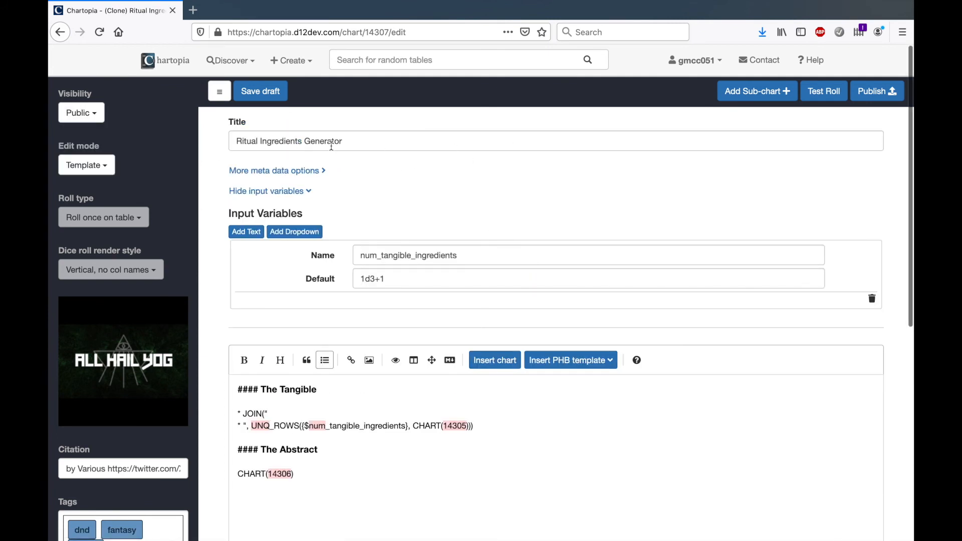
click(277, 172)
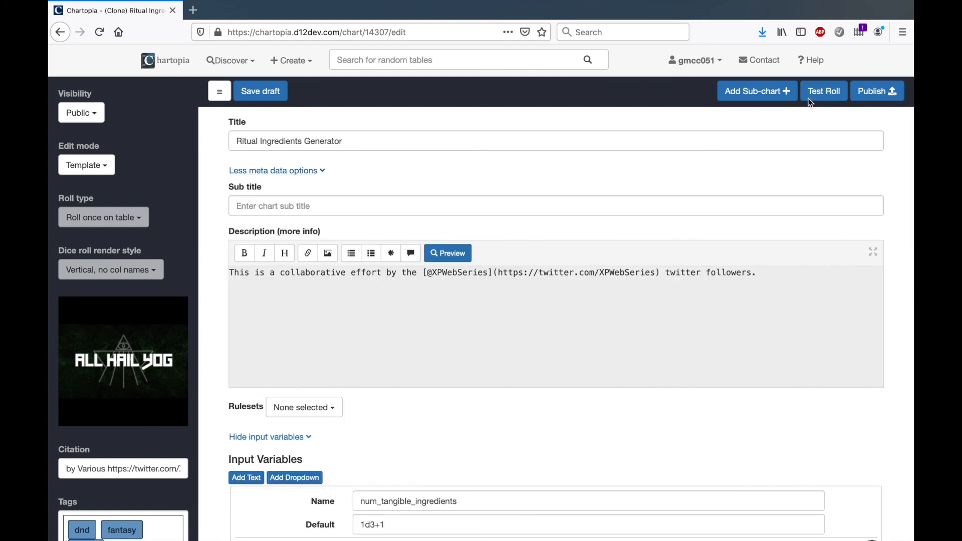
click(868, 99)
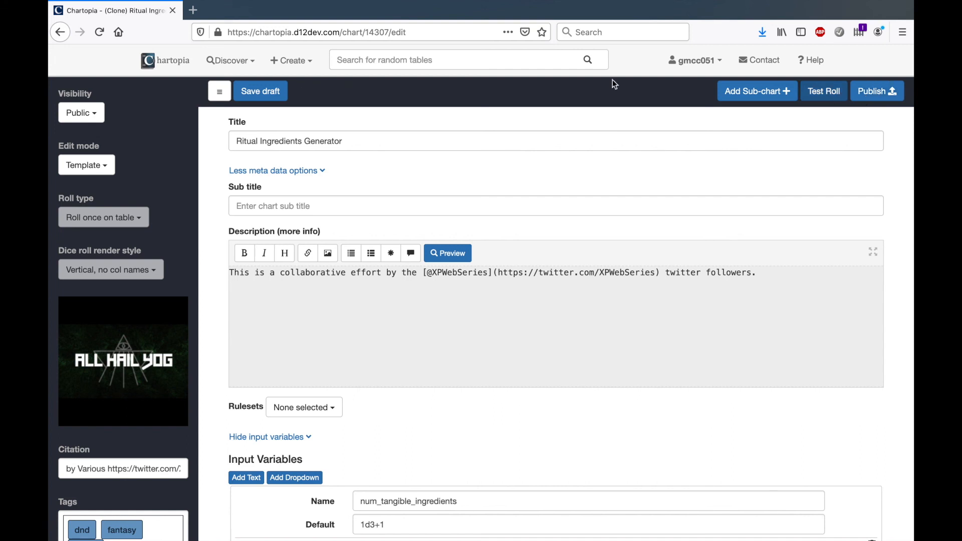
Go to the Chartopia home page and roll twice on Ritual Ingredients Generator in the latest charts with the default value
click(187, 64)
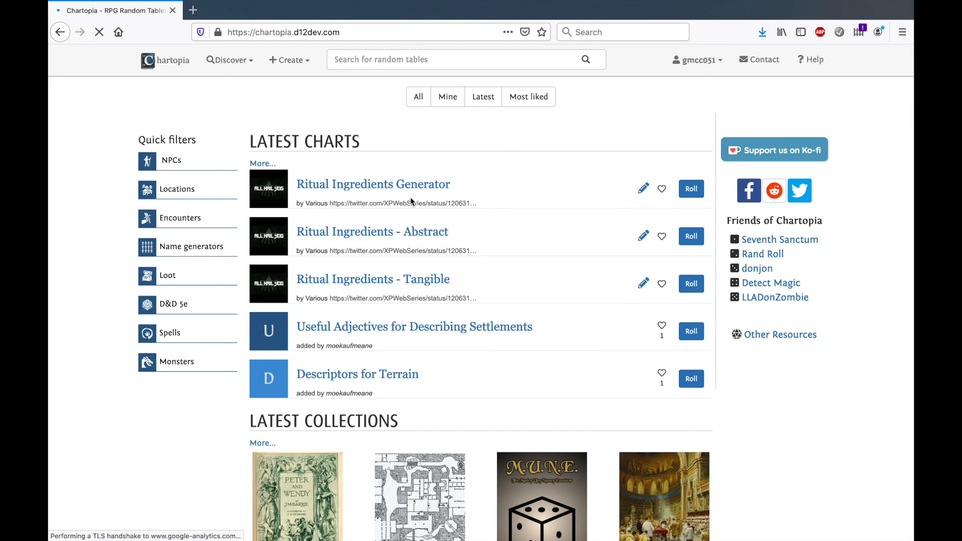
click(695, 193)
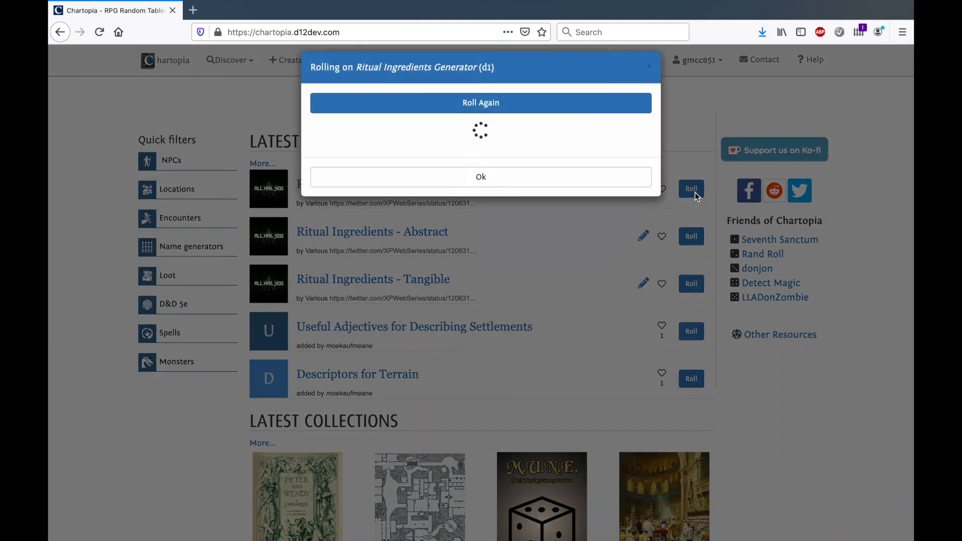
click(484, 143)
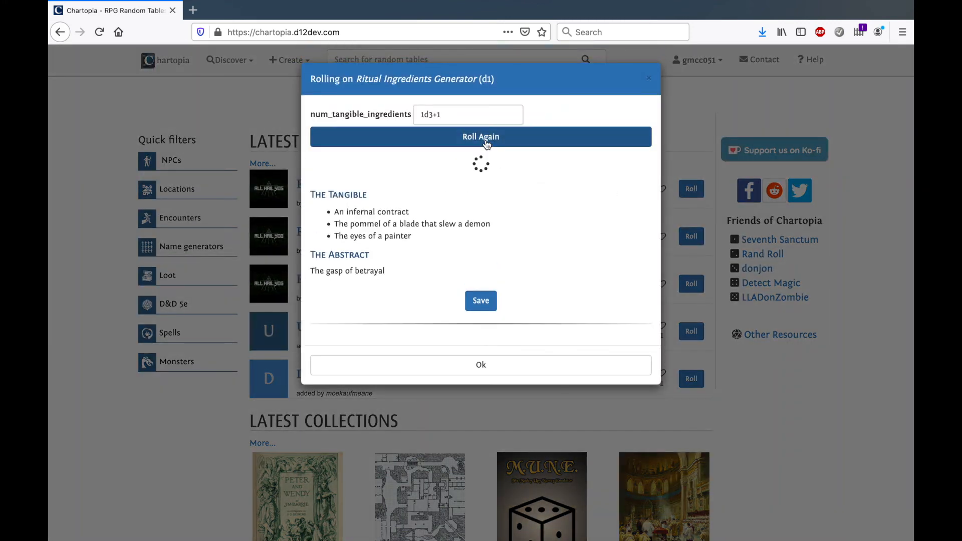
Roll the published generator again with num_tangible_ingredients set to the invalid text "nonsense"
click(466, 120)
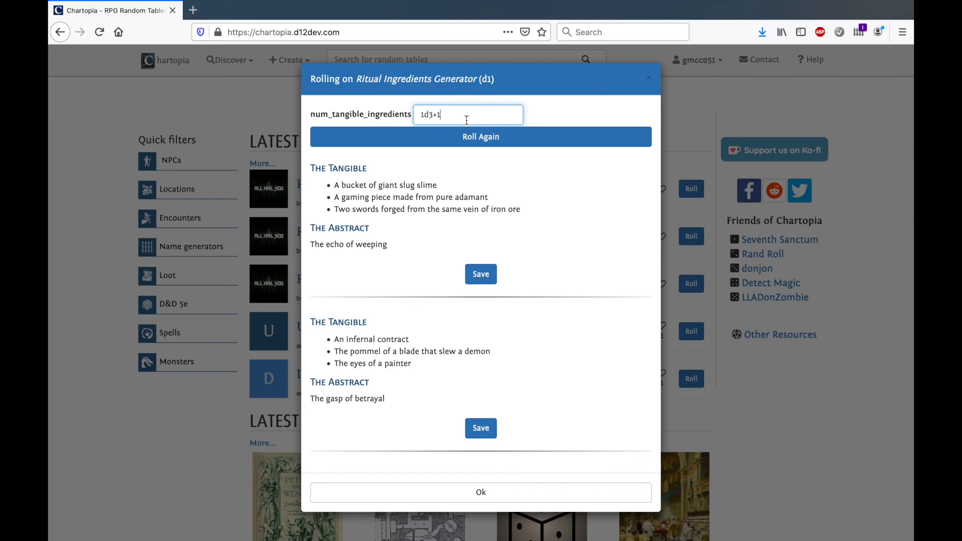
key(BackSpace)
key(BackSpace)
key(BackSpace)
key(BackSpace)
key(BackSpace)
text(nonsense)
click(508, 139)
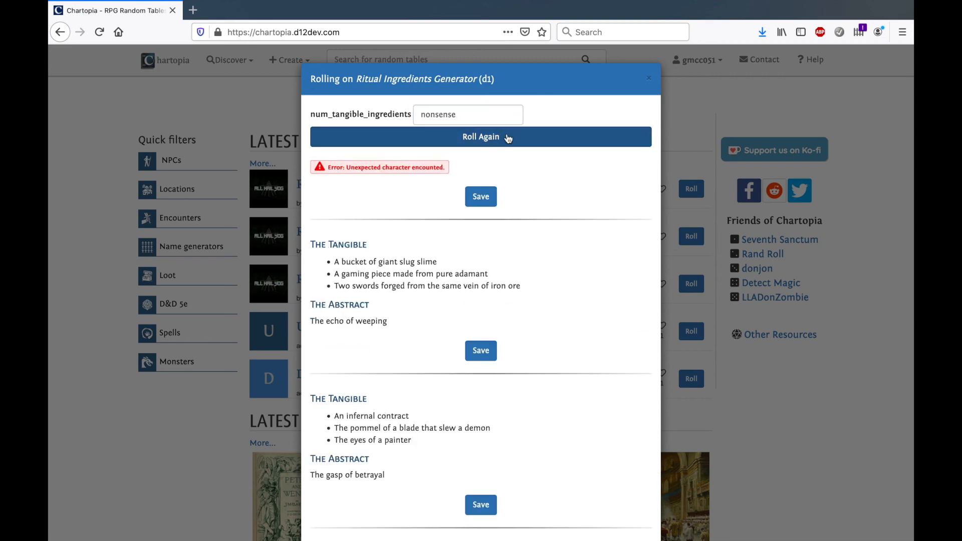
Roll the generator with num_tangible_ingredients set to 1d3+2, and close the roll results
double_click(473, 117)
text(1d+)
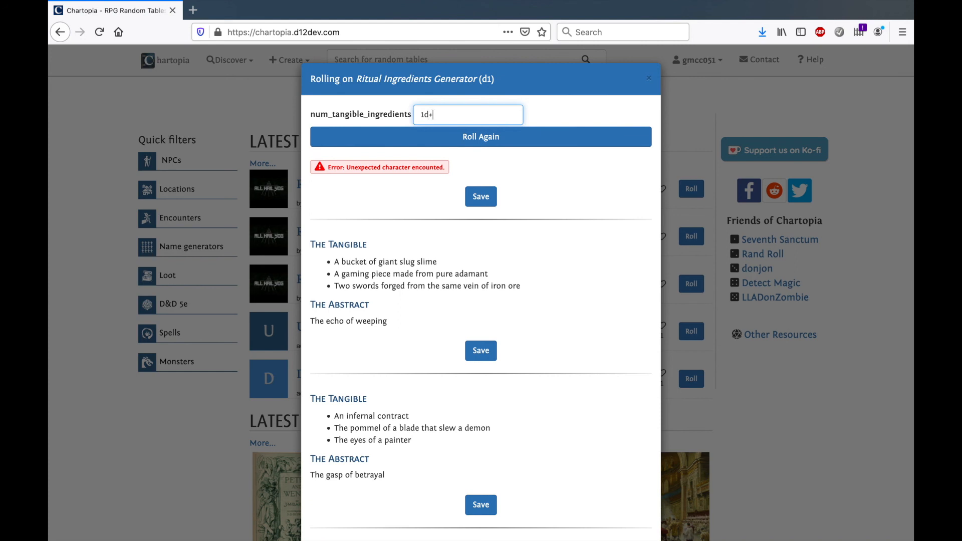
key(Left)
text(3)
key(Right)
text(1)
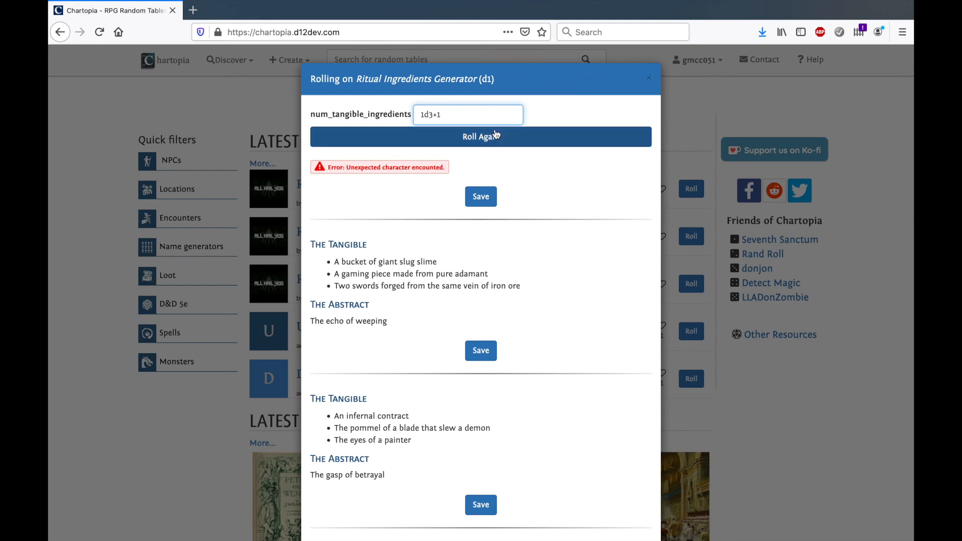
key(BackSpace)
text(2)
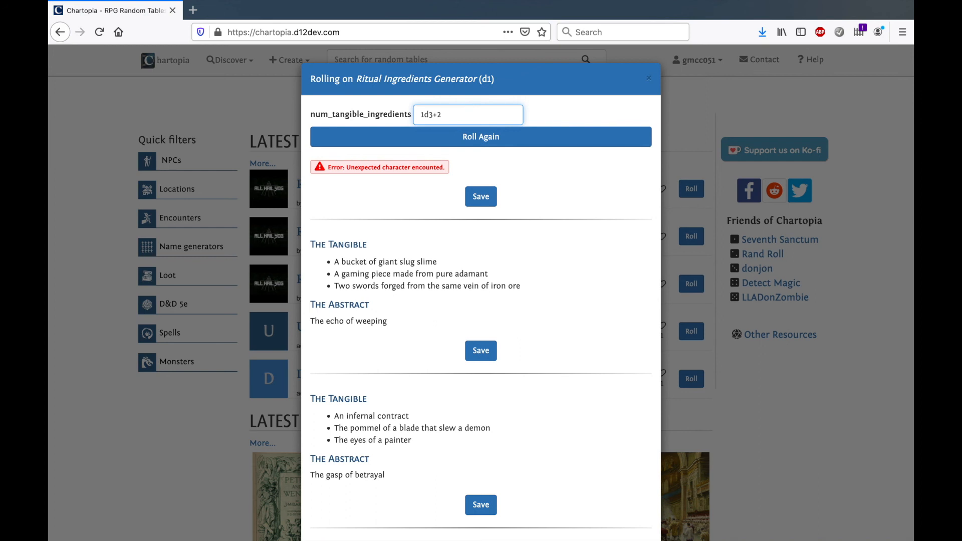
click(562, 115)
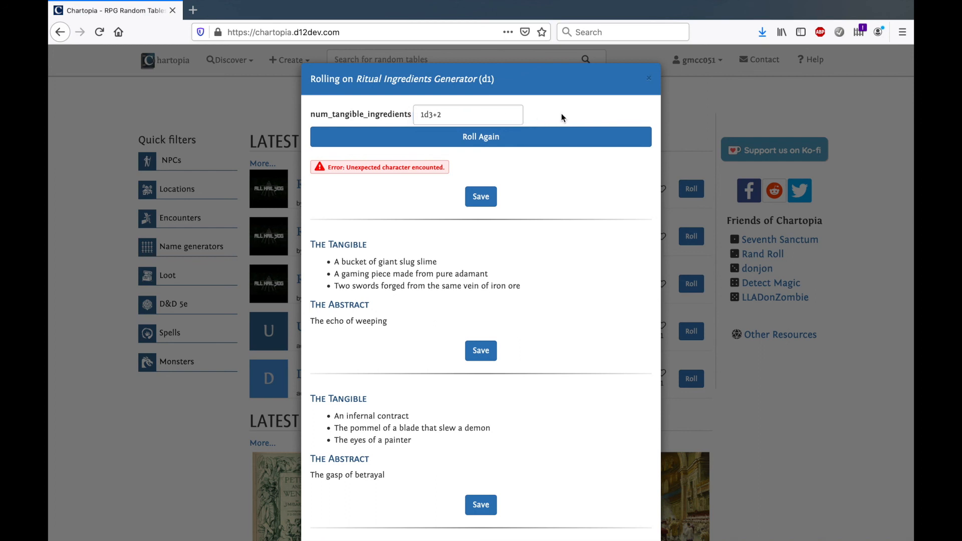
click(493, 138)
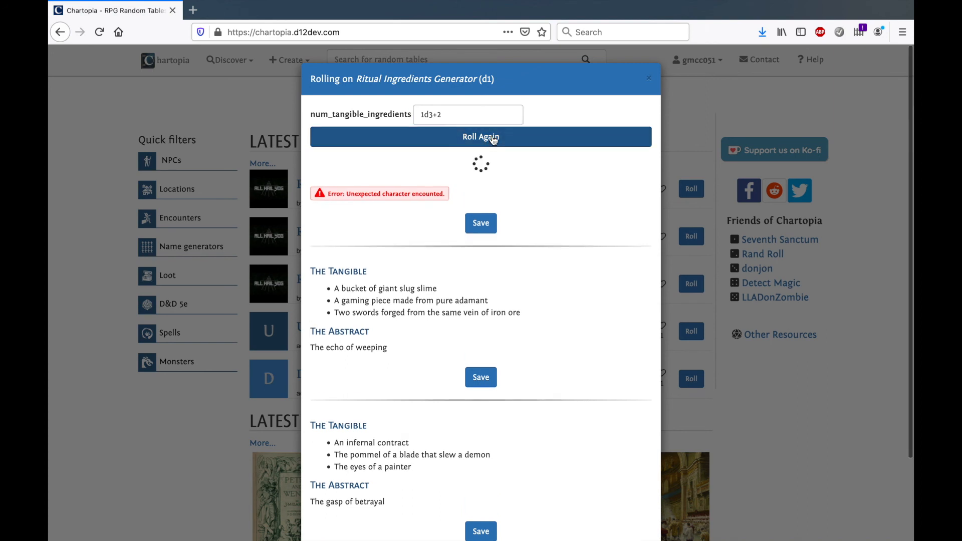
click(645, 78)
Reopen the roll dialog for Ritual Ingredients Generator, roll several times with the default 1d3+1, and close it
click(691, 189)
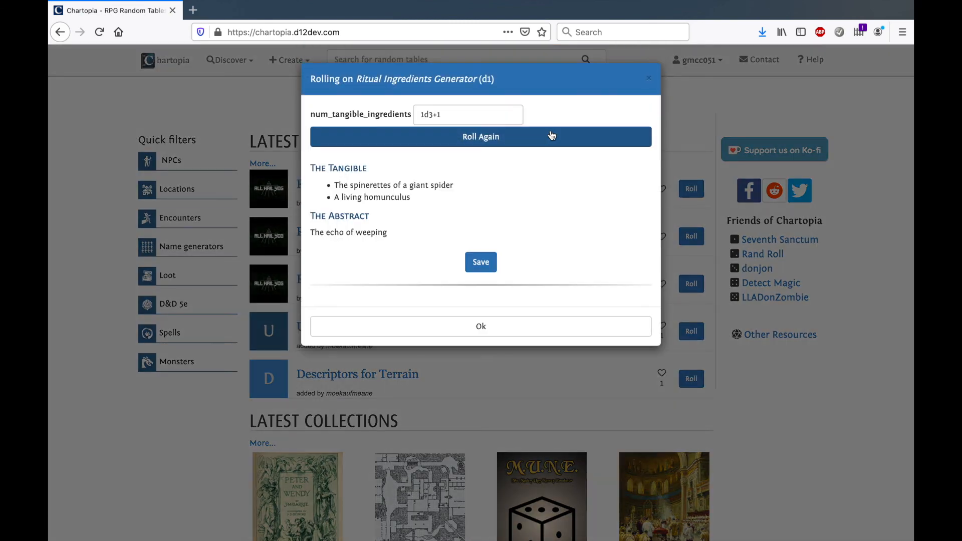
click(546, 137)
click(548, 138)
click(548, 138)
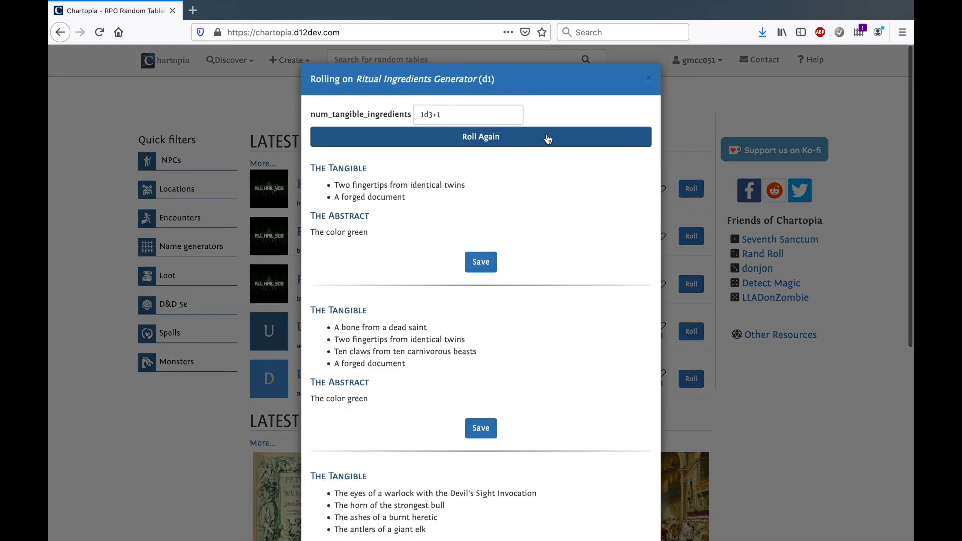
click(649, 77)
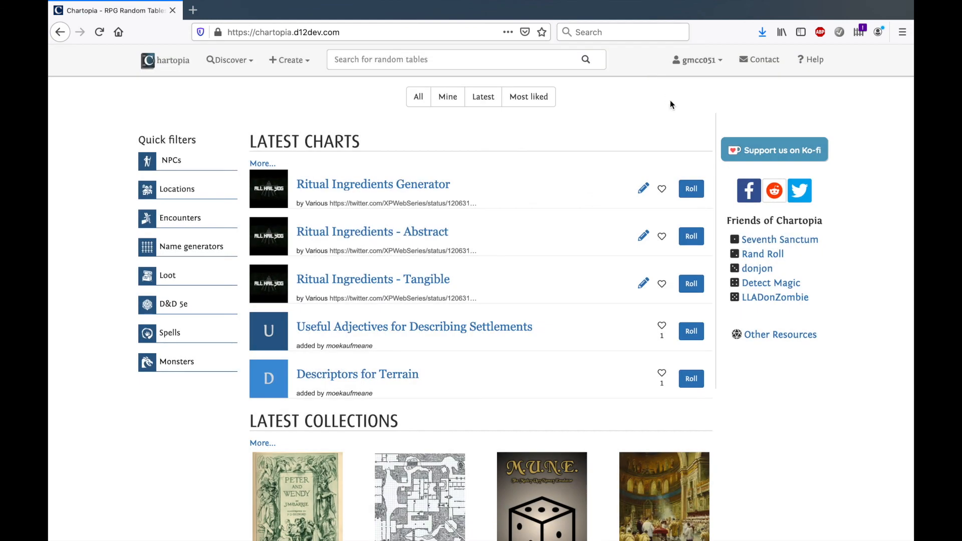